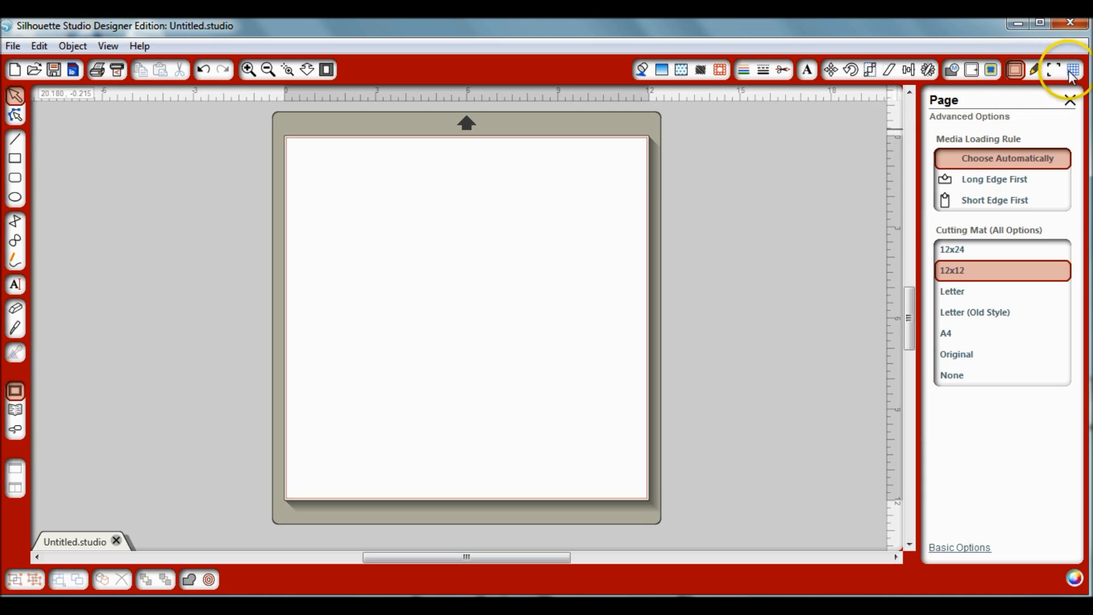
Step: Set the page size to Letter, 8.500 x 11.000 in
{"action": "left_click", "coordinate": [1018, 70]}
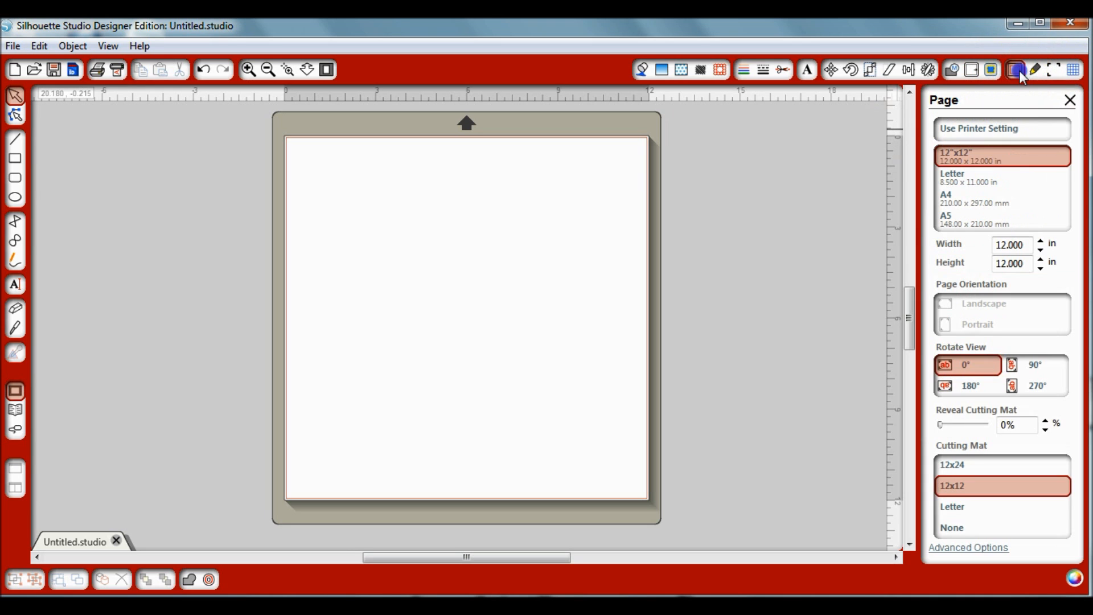
{"action": "left_click", "coordinate": [967, 190]}
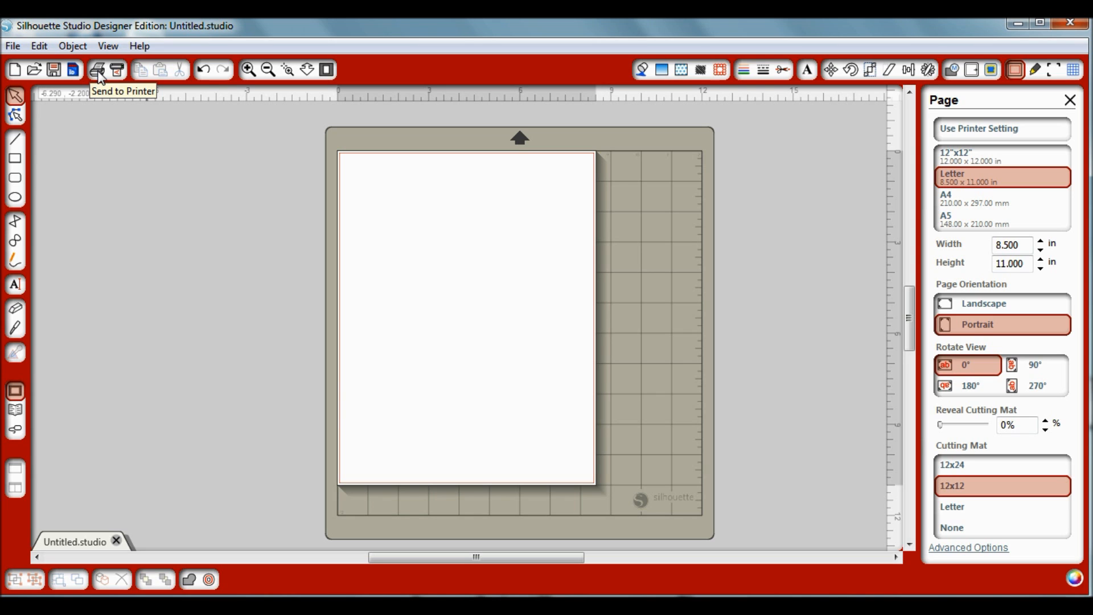
Step: Draw a circle about 1.02 in across near the middle of the page
{"action": "left_click", "coordinate": [246, 73]}
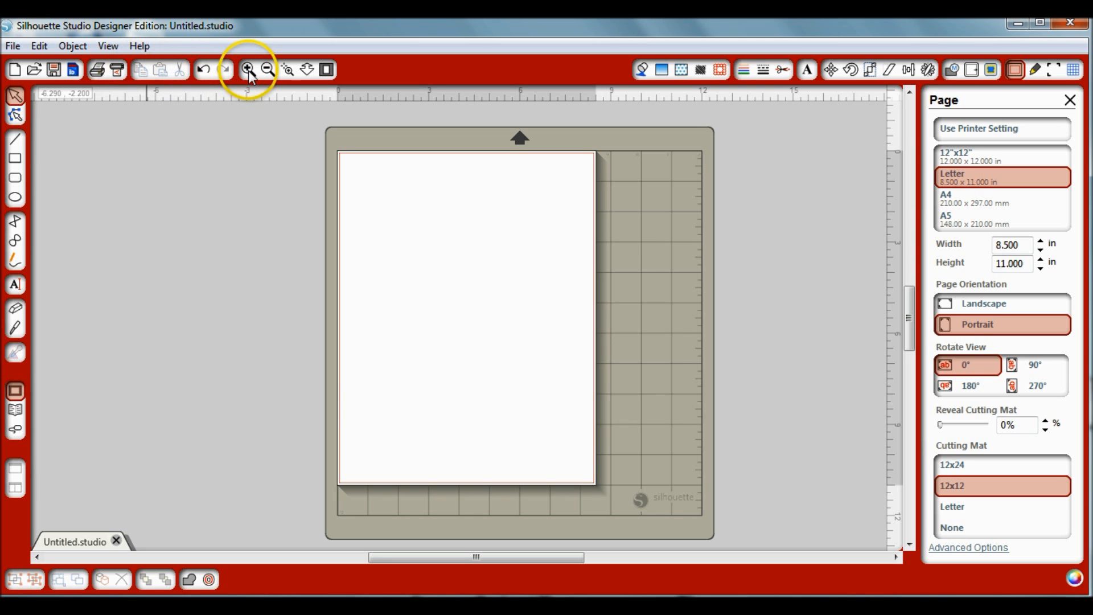
{"action": "left_click", "coordinate": [250, 71]}
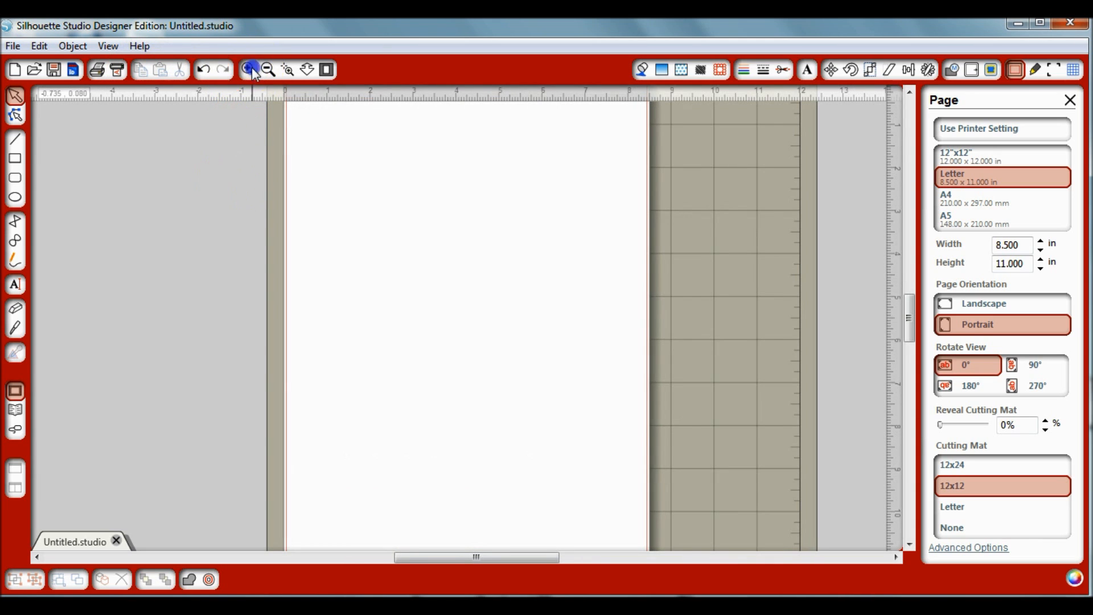
{"action": "left_click", "coordinate": [253, 70]}
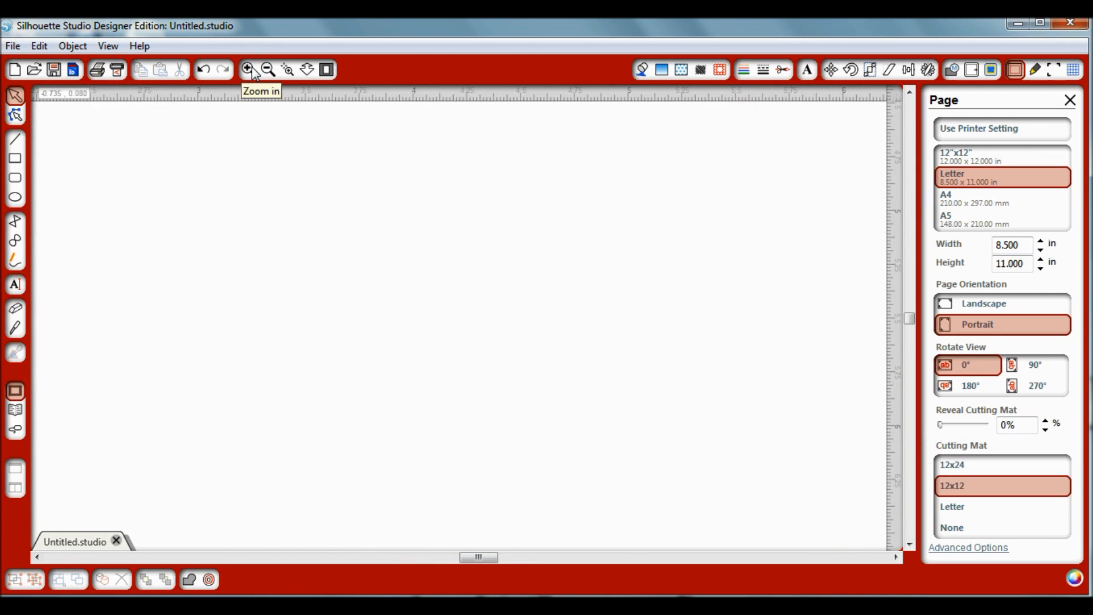
{"action": "left_click", "coordinate": [16, 199]}
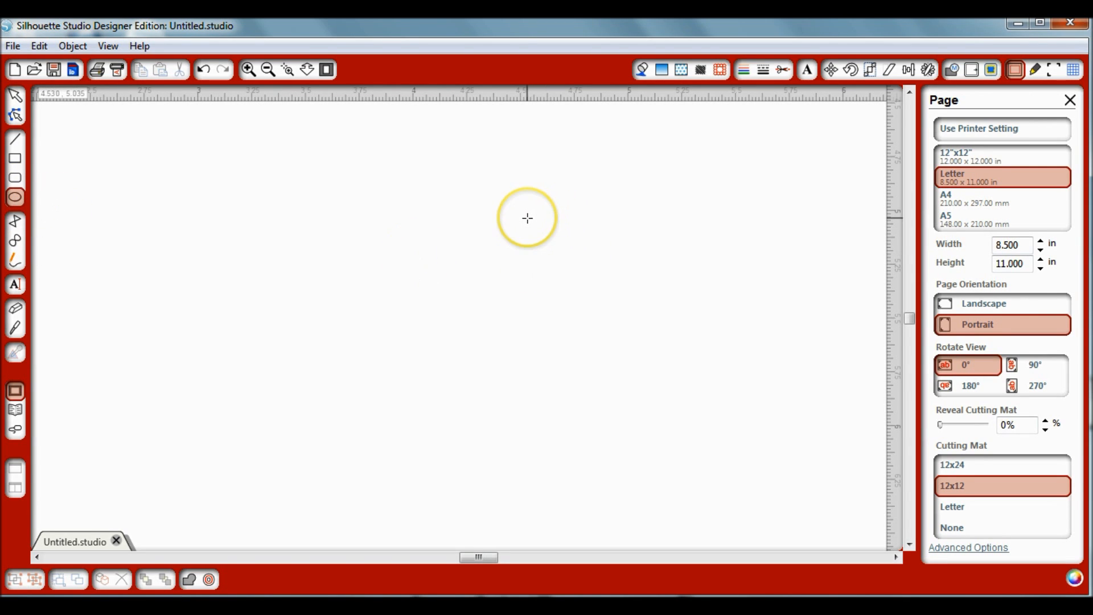
{"action": "left_click_drag", "start_coordinate": [418, 205], "coordinate": [660, 398]}
{"action": "left_click", "coordinate": [16, 98]}
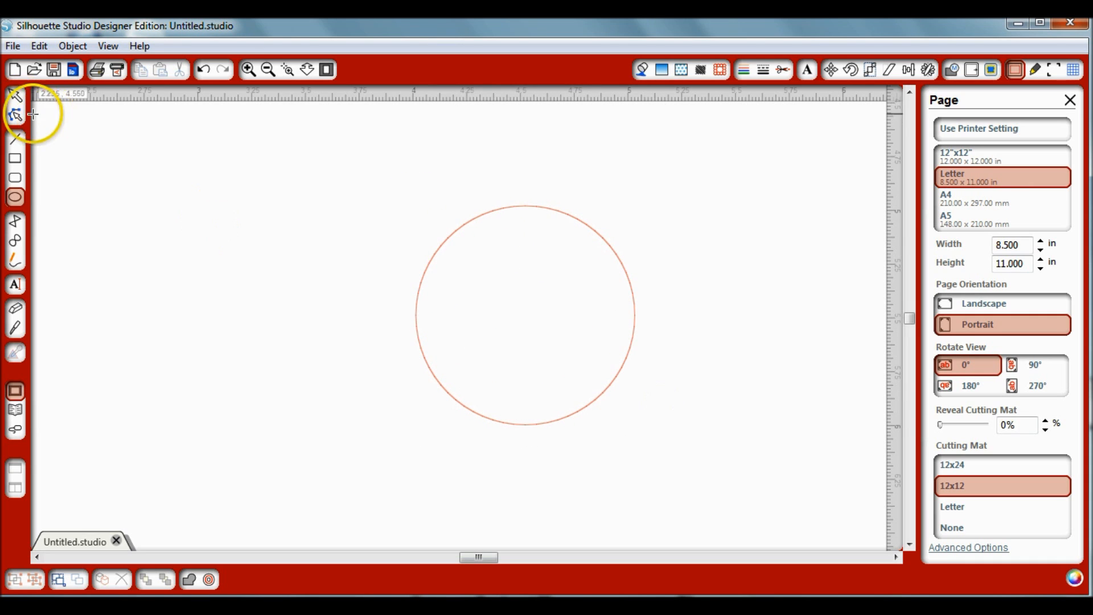
Step: Scale the circle to exactly 1.000 in wide and 1.000 in high
{"action": "double_click", "coordinate": [564, 216]}
{"action": "left_click", "coordinate": [676, 212]}
{"action": "left_click", "coordinate": [586, 230]}
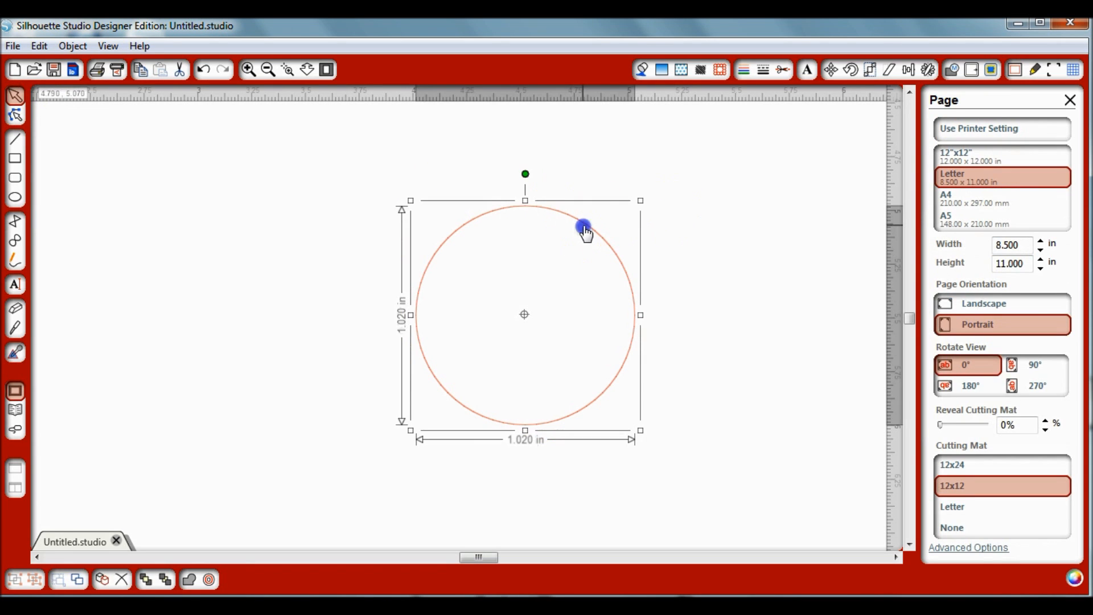
{"action": "left_click", "coordinate": [868, 71]}
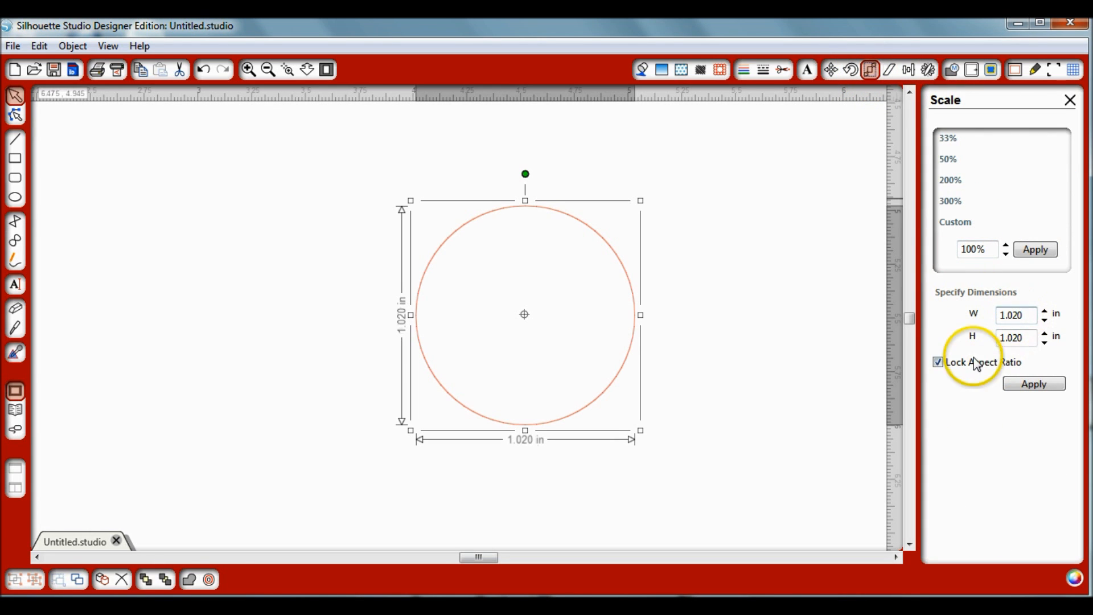
{"action": "left_click", "coordinate": [993, 315]}
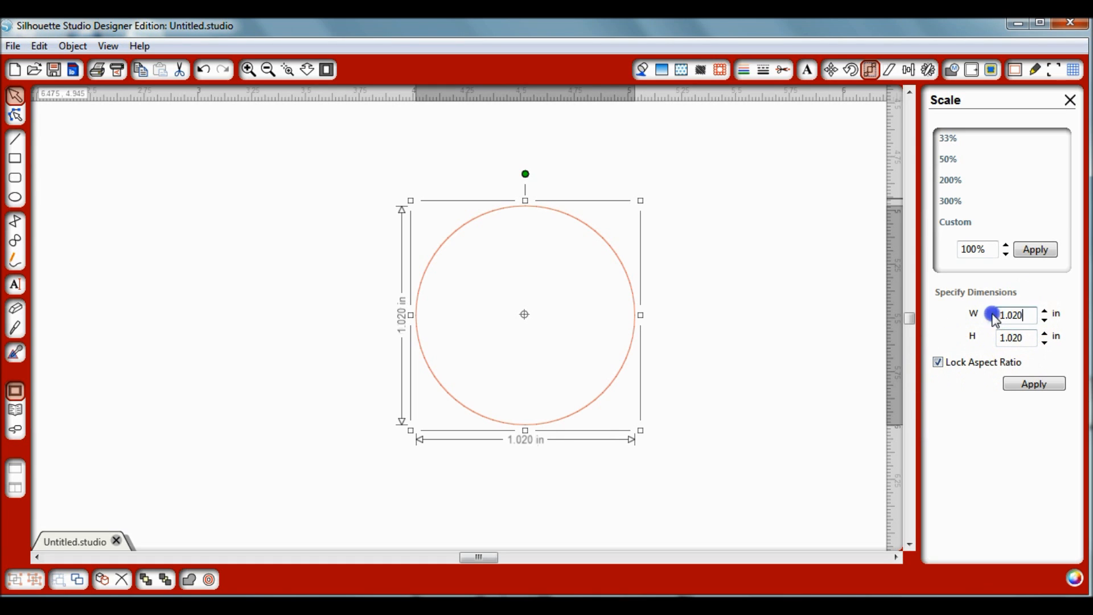
{"action": "left_click", "coordinate": [1024, 315]}
{"action": "key", "text": "BackSpace"}
{"action": "key", "text": "BackSpace"}
{"action": "key", "text": "BackSpace"}
{"action": "left_click", "coordinate": [1025, 336]}
{"action": "type", "text": "000"}
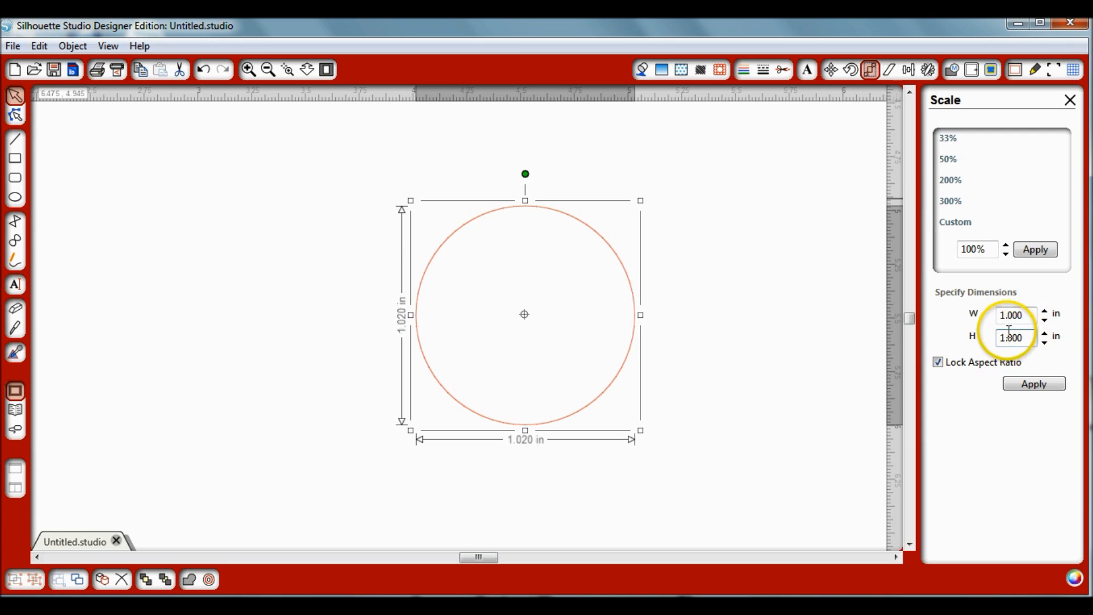
{"action": "left_click", "coordinate": [1032, 385]}
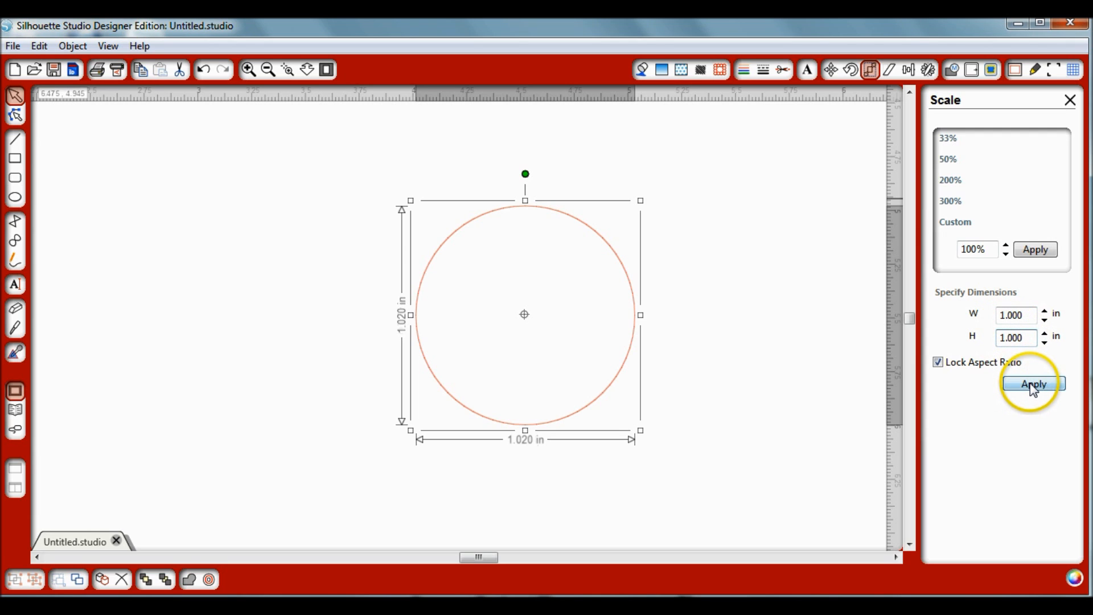
{"action": "left_click", "coordinate": [968, 361]}
{"action": "left_click", "coordinate": [721, 236]}
Step: Add an internal offset of 0.040 in inside the circle, and another internal offset inside that new ring
{"action": "left_click", "coordinate": [568, 221]}
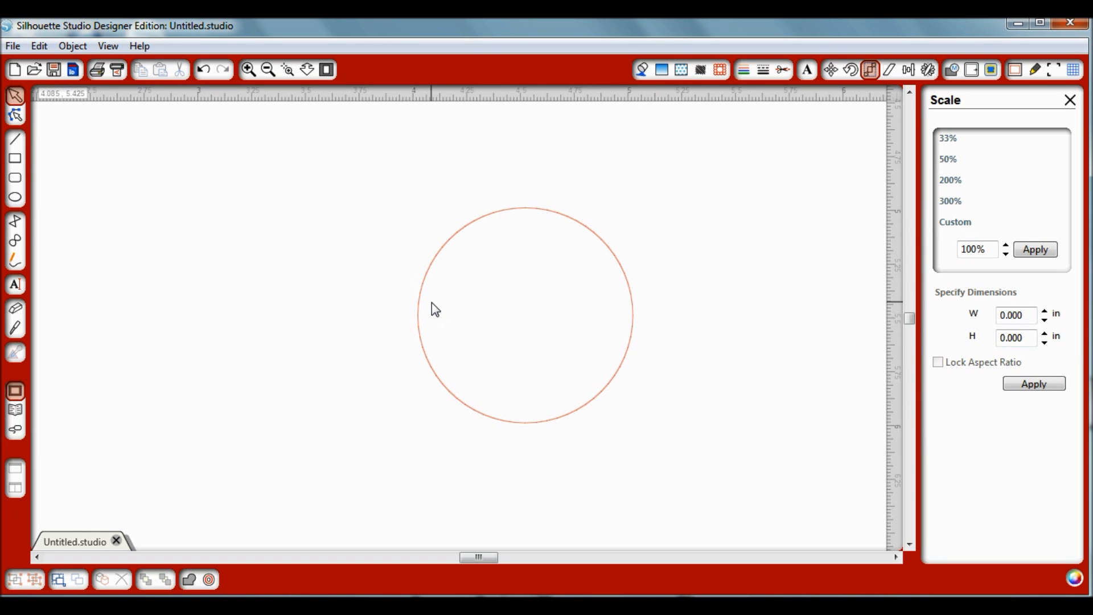
{"action": "double_click", "coordinate": [524, 209]}
{"action": "left_click", "coordinate": [708, 225]}
{"action": "left_click", "coordinate": [599, 242]}
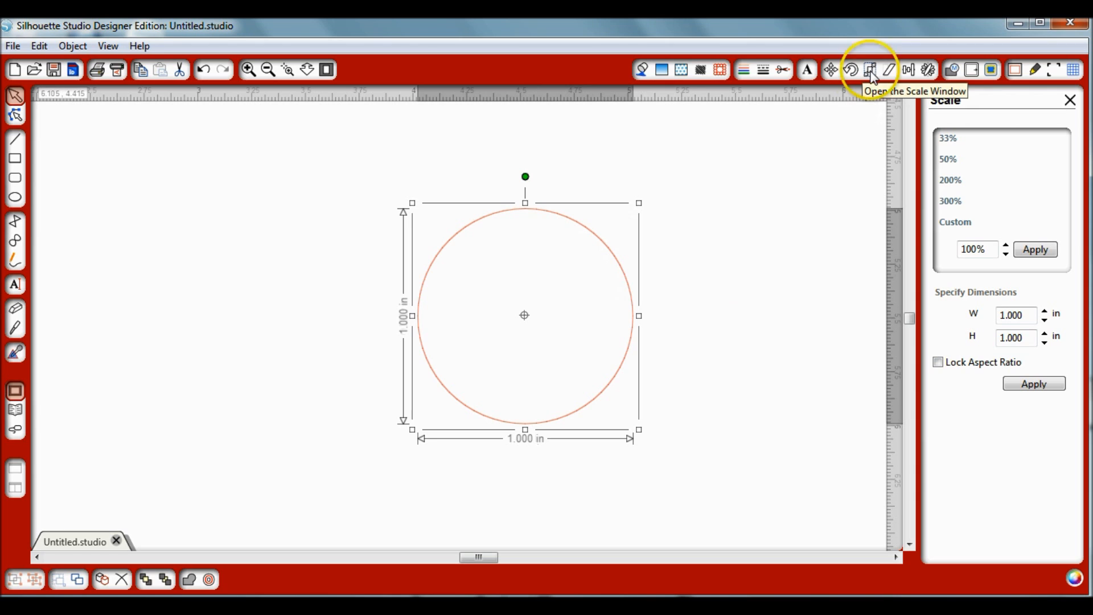
{"action": "left_click", "coordinate": [975, 70]}
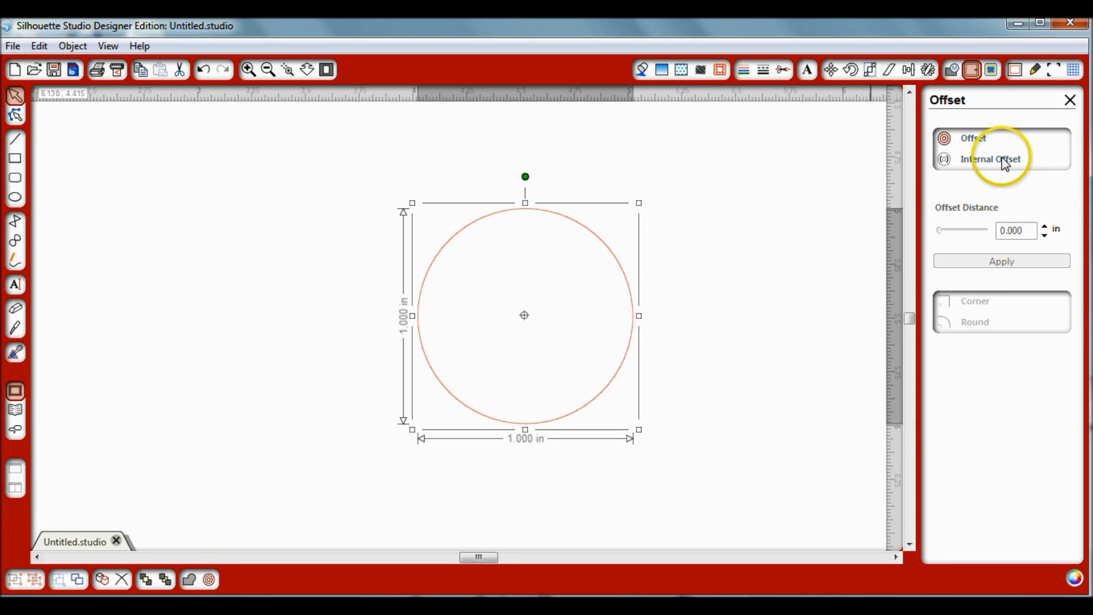
{"action": "left_click", "coordinate": [1014, 162]}
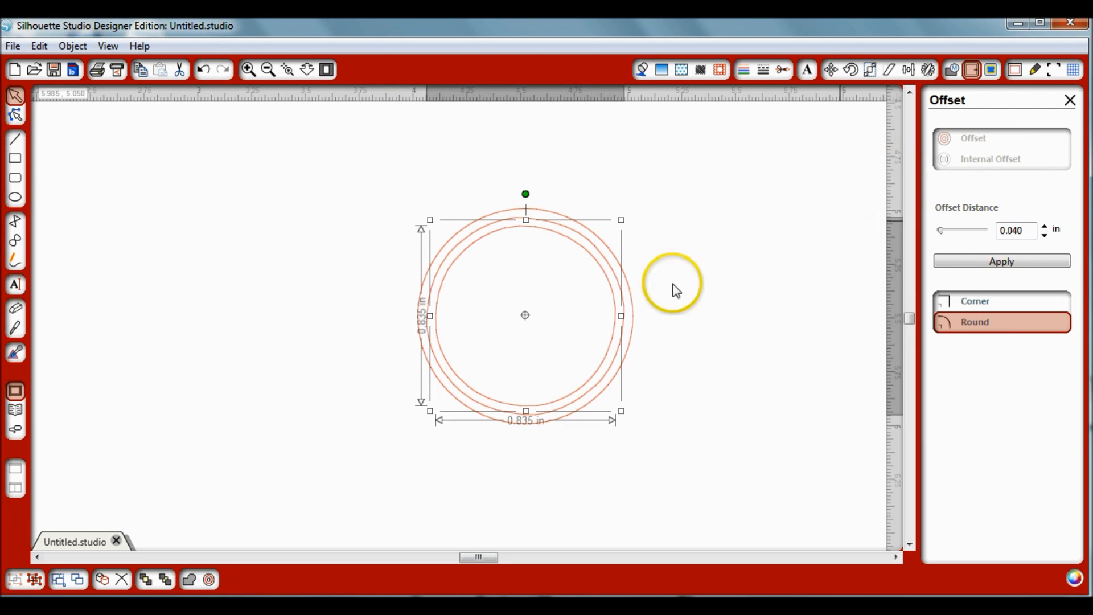
Step: Increase the innermost circle's internal offset distance to 0.210 in
{"action": "left_click", "coordinate": [556, 239]}
{"action": "left_click", "coordinate": [1044, 227]}
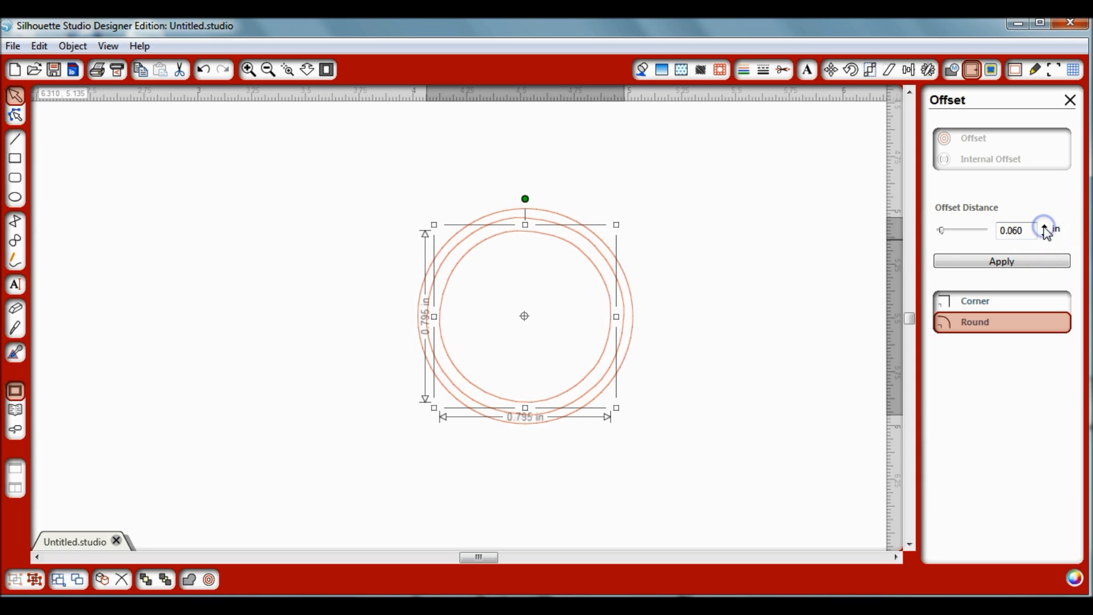
{"action": "left_click", "coordinate": [1045, 229]}
{"action": "left_click", "coordinate": [1044, 228]}
{"action": "left_click", "coordinate": [1044, 228]}
{"action": "left_click", "coordinate": [1045, 228]}
{"action": "left_click", "coordinate": [1045, 227]}
{"action": "left_click", "coordinate": [1045, 228]}
{"action": "left_click", "coordinate": [1045, 228]}
{"action": "left_click", "coordinate": [1044, 228]}
{"action": "left_click", "coordinate": [1045, 228]}
{"action": "left_click", "coordinate": [1044, 228]}
{"action": "left_click", "coordinate": [1045, 227]}
{"action": "left_click", "coordinate": [1044, 228]}
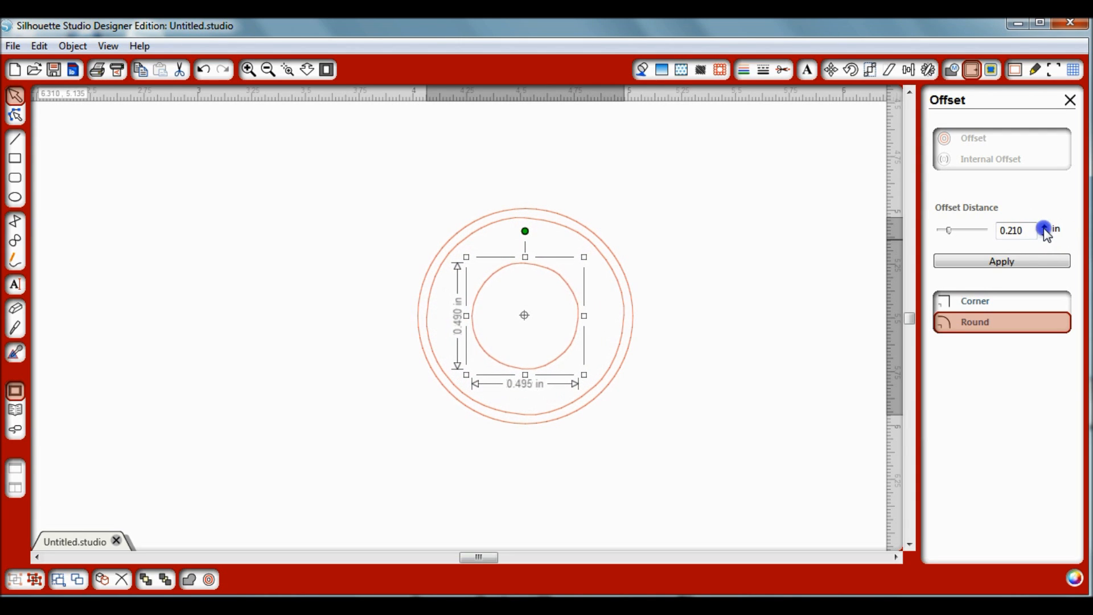
{"action": "left_click", "coordinate": [743, 262]}
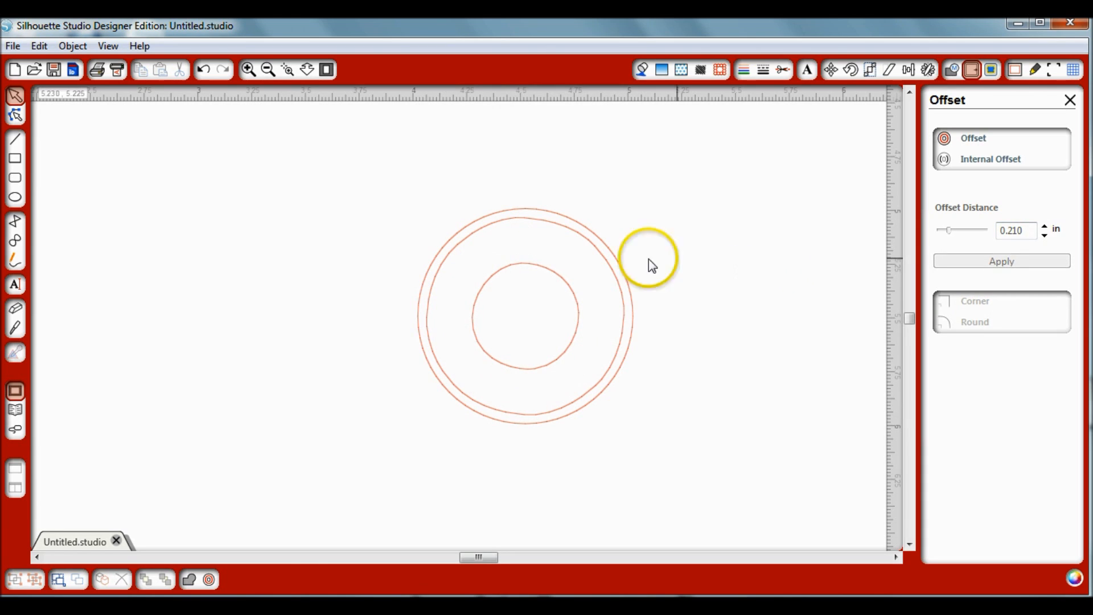
Step: Combine the two outer circles into a compound path
{"action": "left_click", "coordinate": [545, 239]}
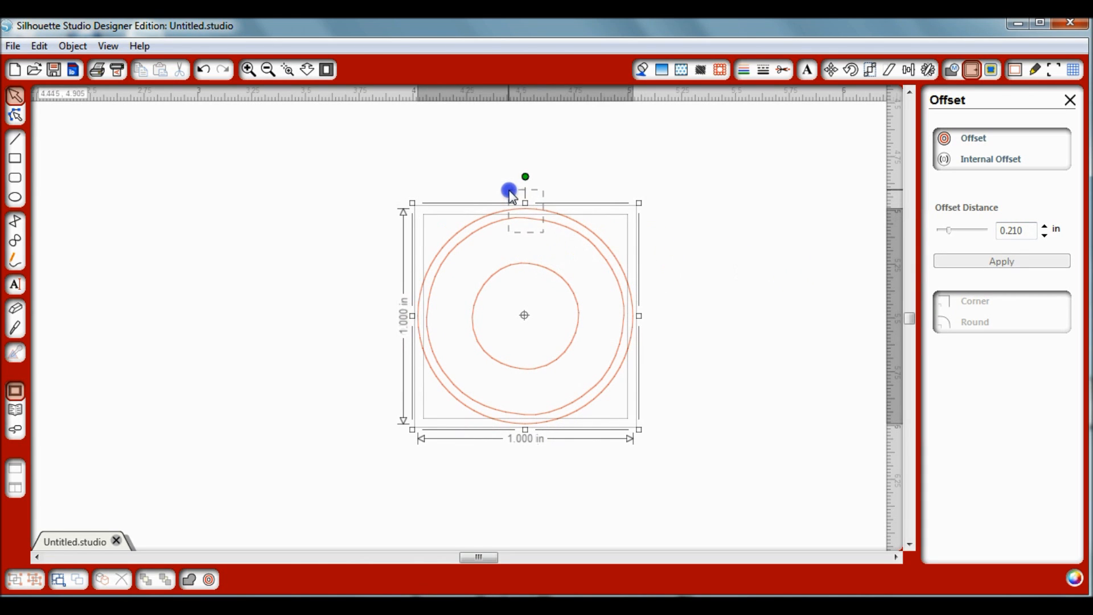
{"action": "right_click", "coordinate": [542, 234]}
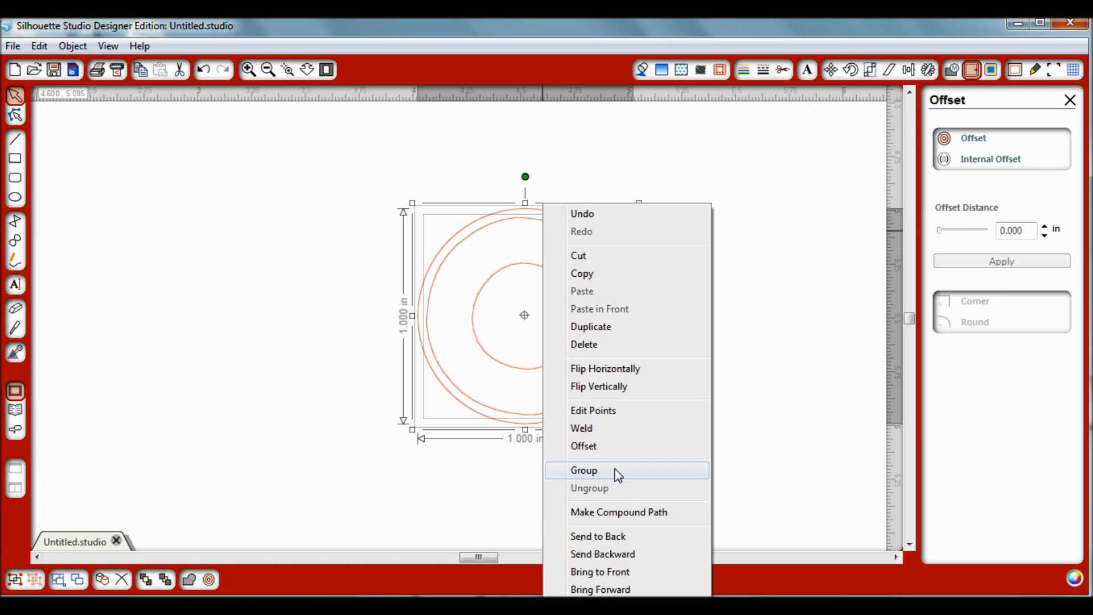
{"action": "left_click", "coordinate": [638, 515]}
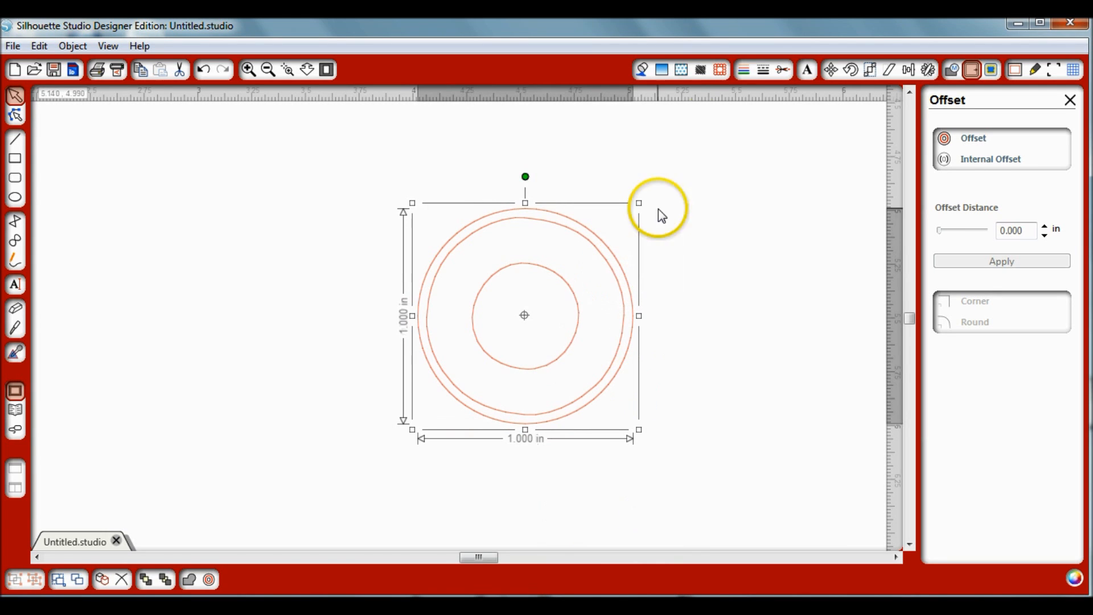
Step: Fill the ring between the two outer circles with black
{"action": "left_click", "coordinate": [642, 69]}
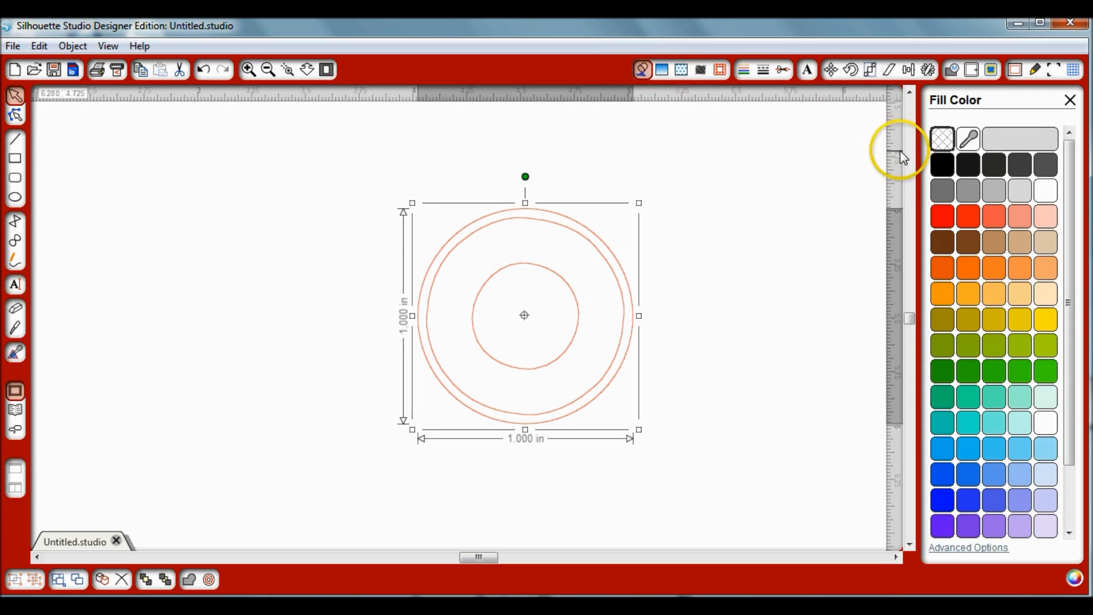
{"action": "left_click", "coordinate": [939, 164]}
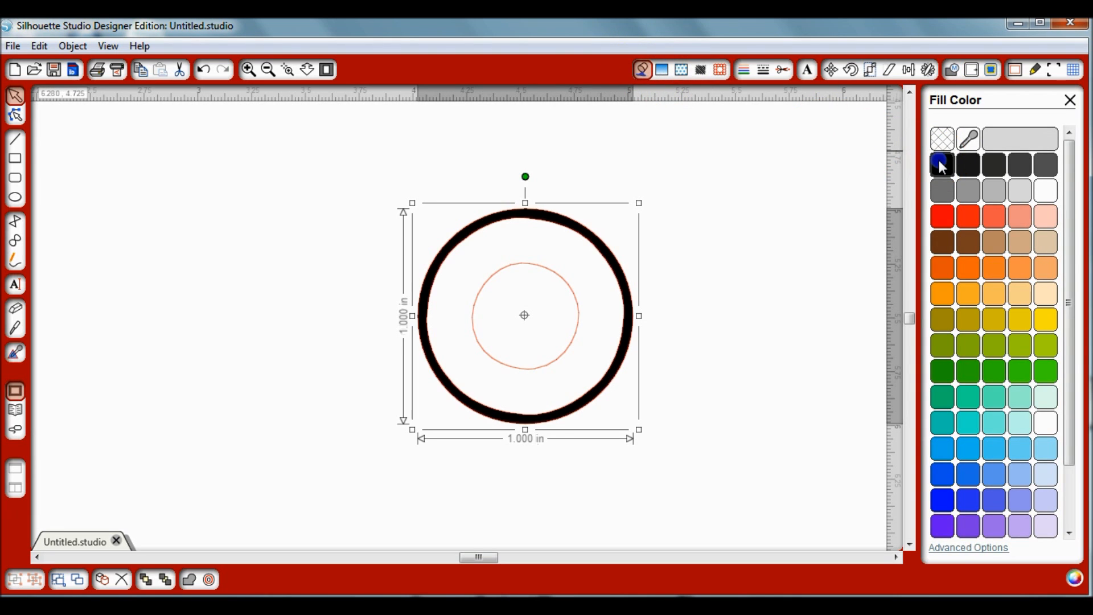
{"action": "left_click", "coordinate": [825, 224]}
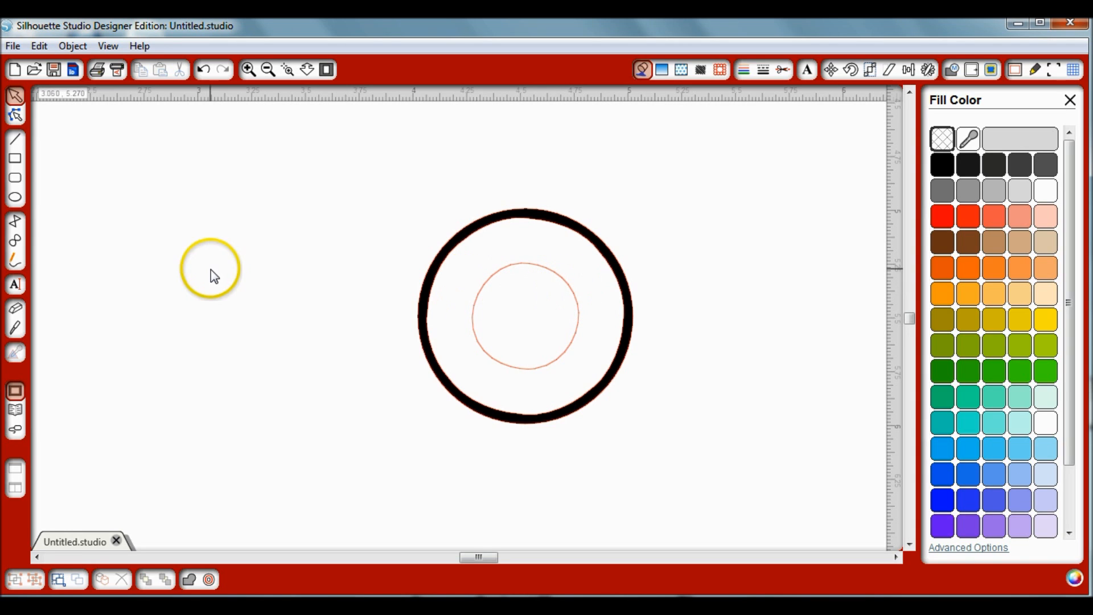
Step: Place a new Arial text object in the blank area beside the ring and set its size to 12pt
{"action": "left_click", "coordinate": [17, 286]}
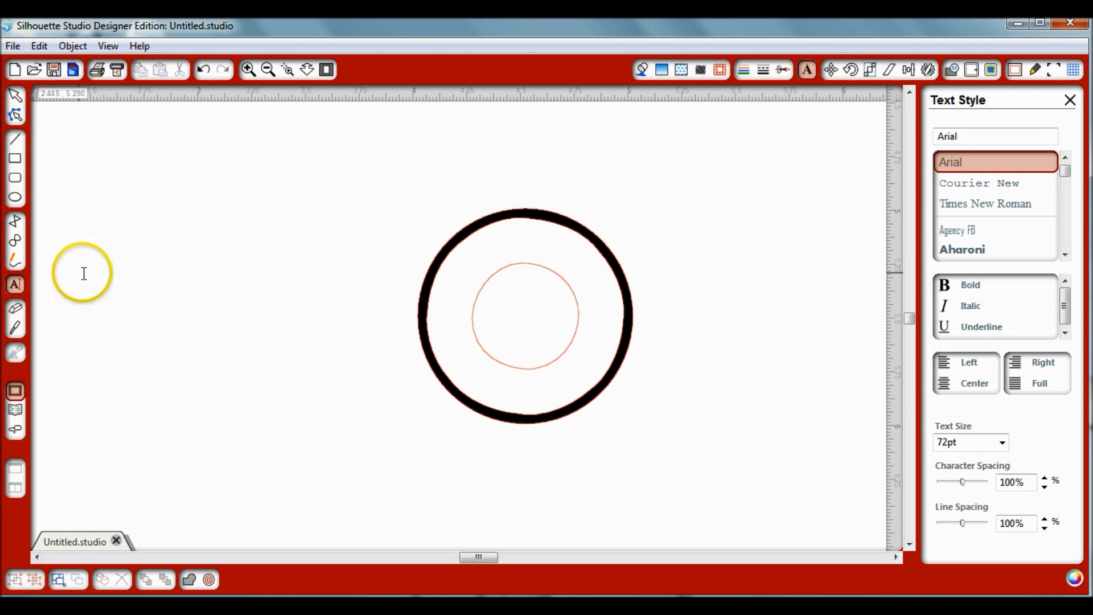
{"action": "left_click", "coordinate": [204, 239]}
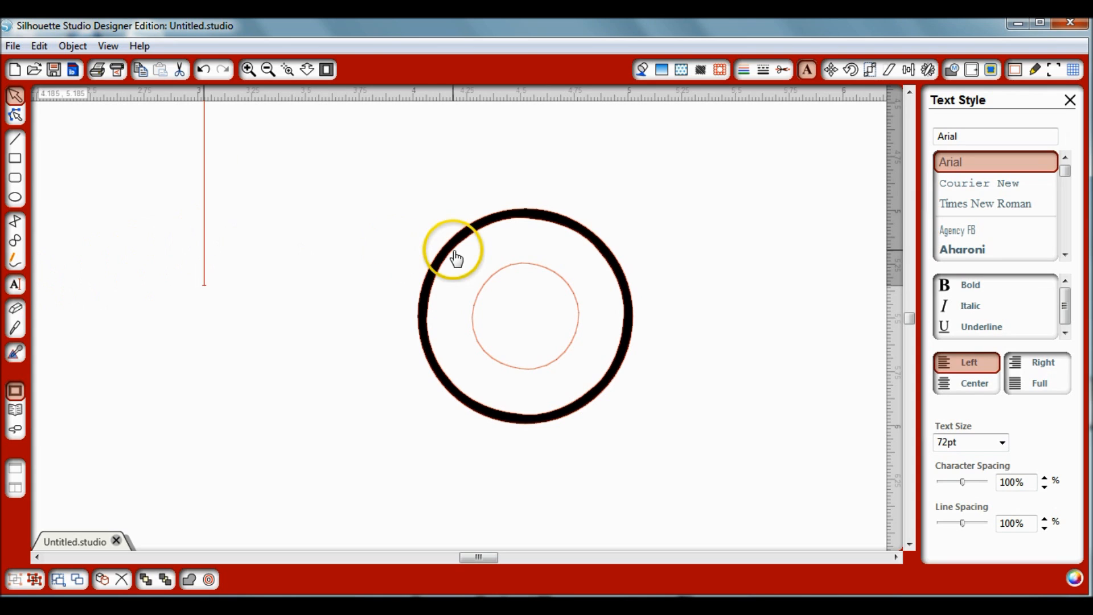
{"action": "left_click", "coordinate": [1003, 443]}
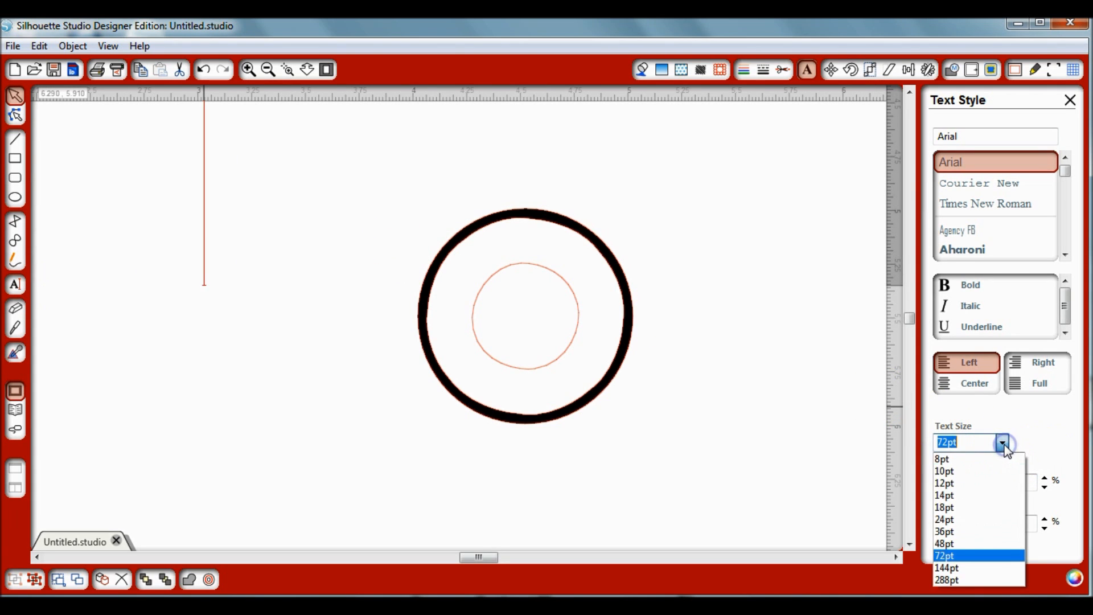
{"action": "left_click", "coordinate": [956, 481]}
{"action": "left_click", "coordinate": [255, 264]}
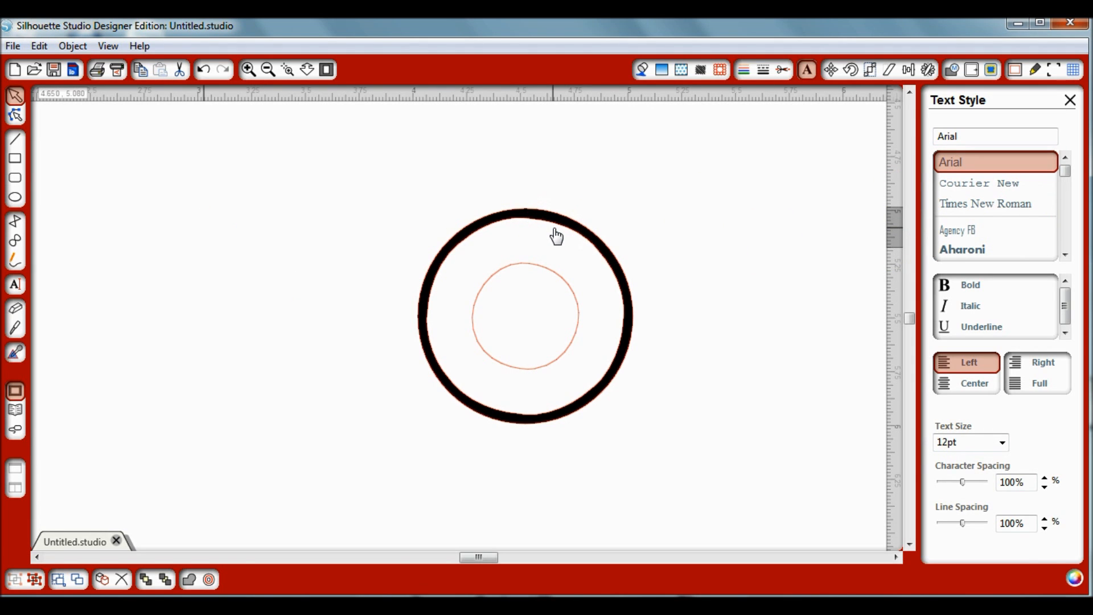
Step: Enter "Jan 1" and "2013" on two lines in the text object and center the text
{"action": "type", "text": "J"}
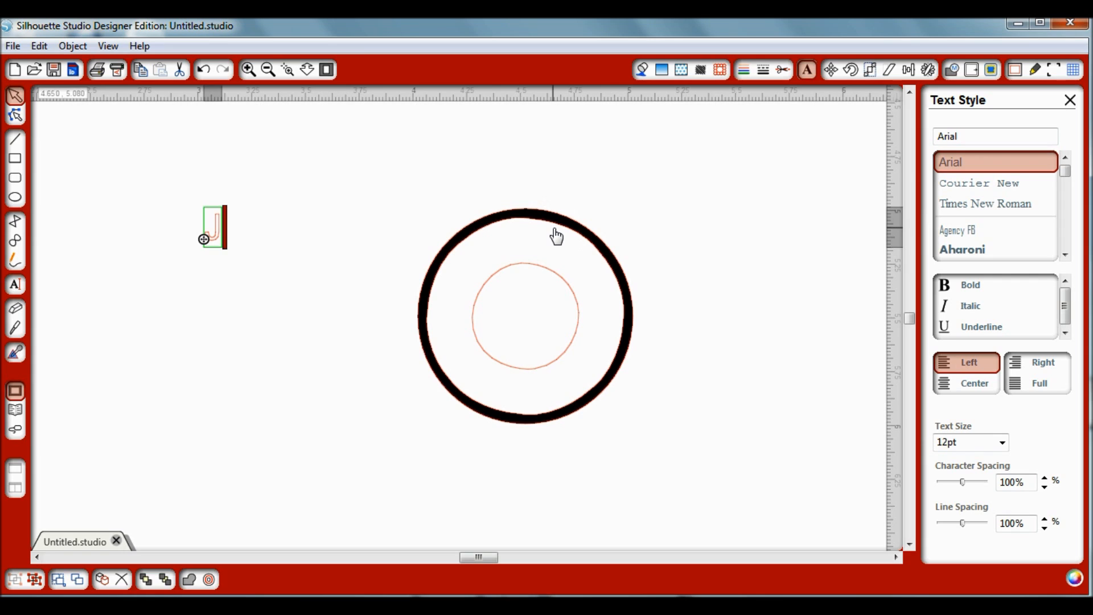
{"action": "type", "text": "an"}
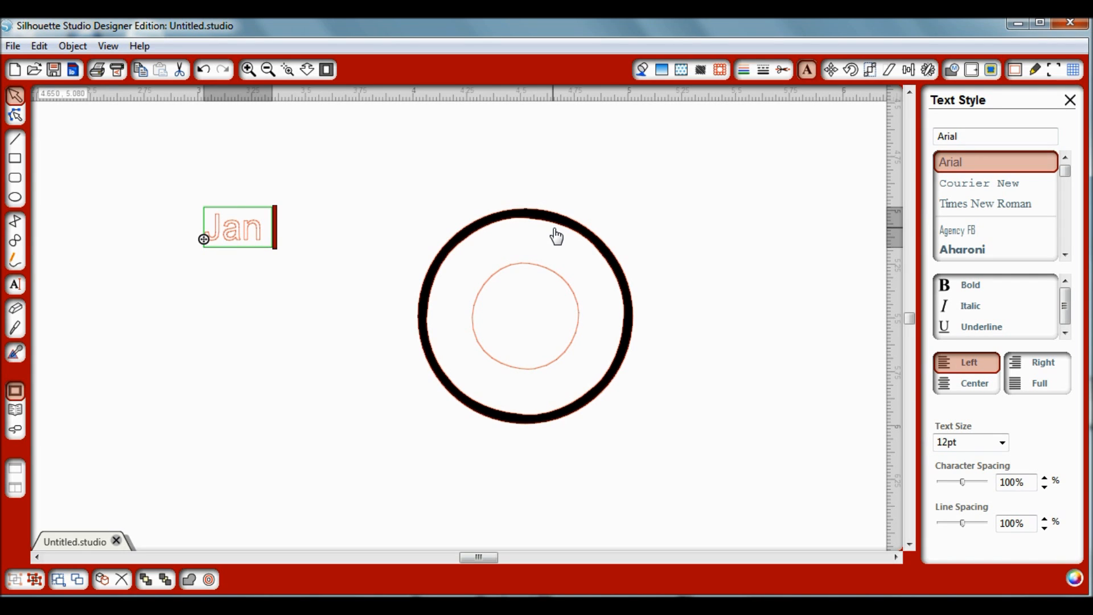
{"action": "type", "text": " 1"}
{"action": "key", "text": "Return"}
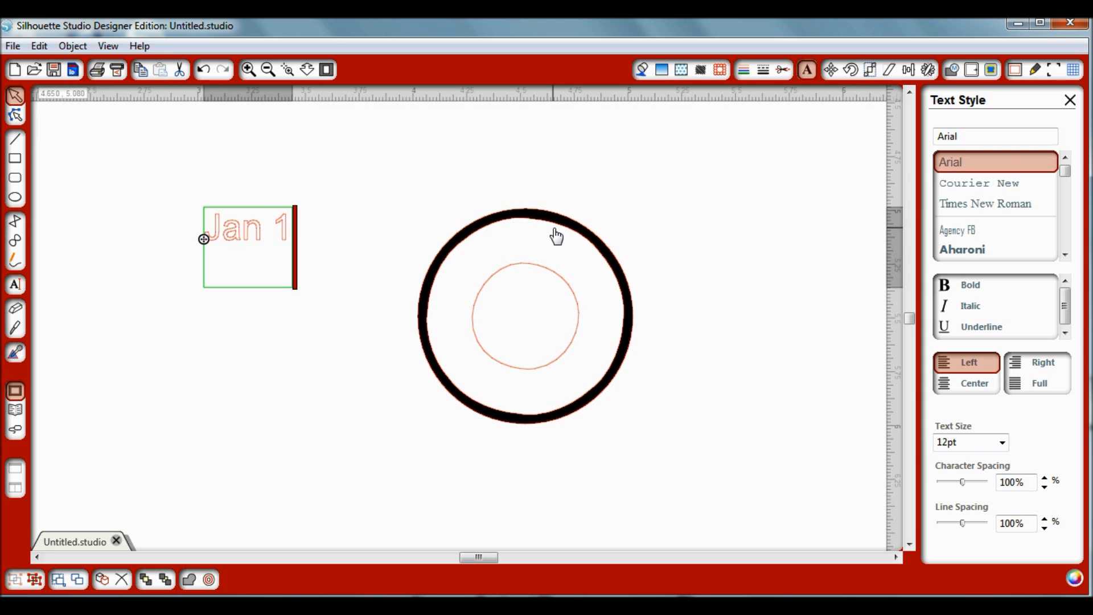
{"action": "type", "text": "2013"}
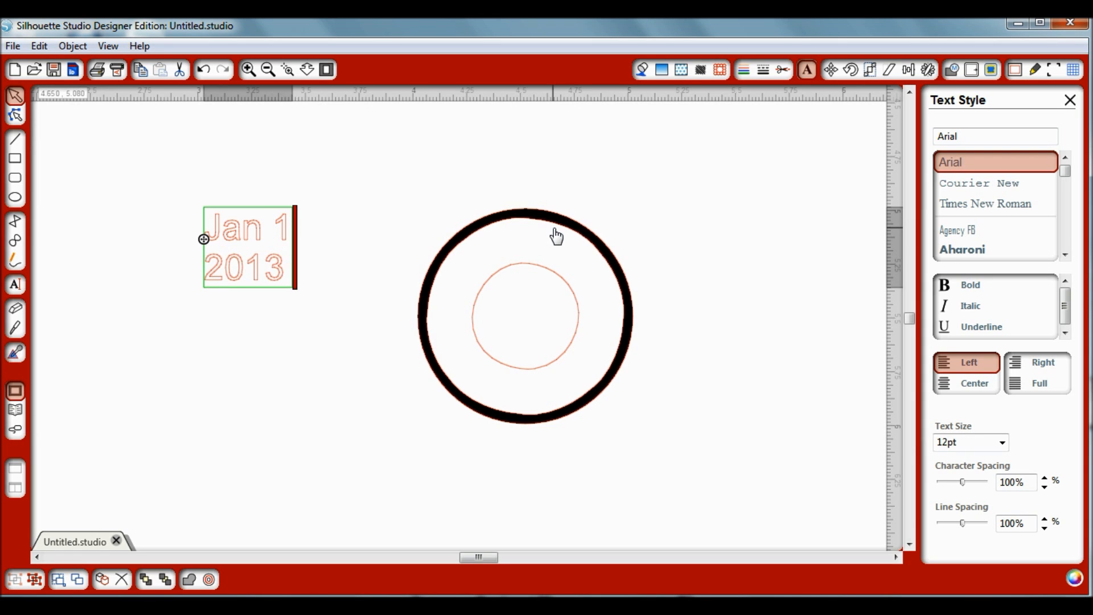
{"action": "left_click", "coordinate": [964, 391]}
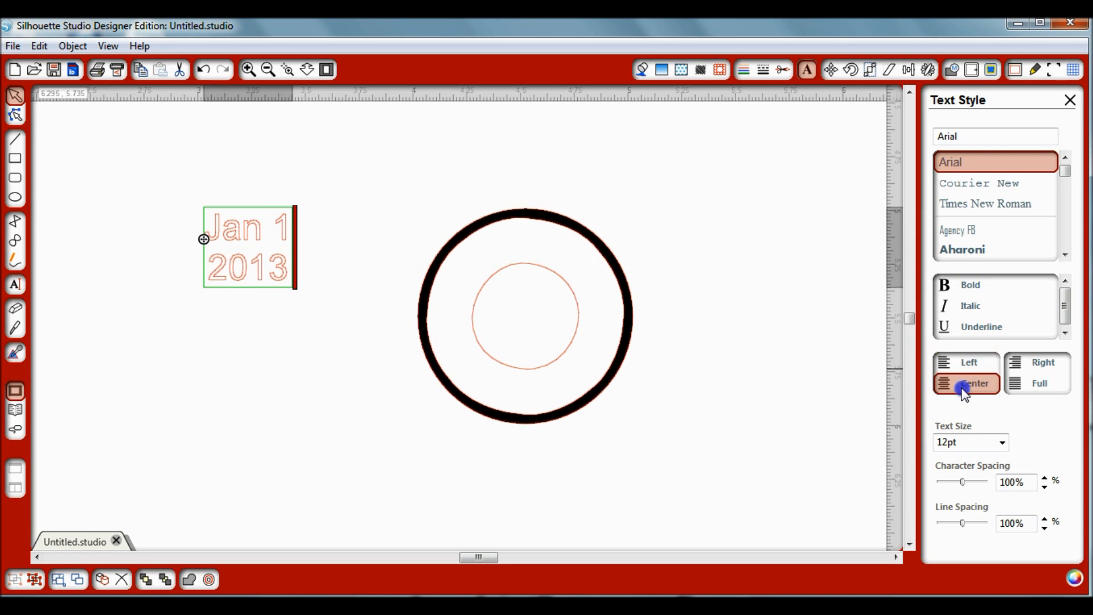
Step: Fill the "Jan 1 2013" date text with black
{"action": "left_click", "coordinate": [641, 69]}
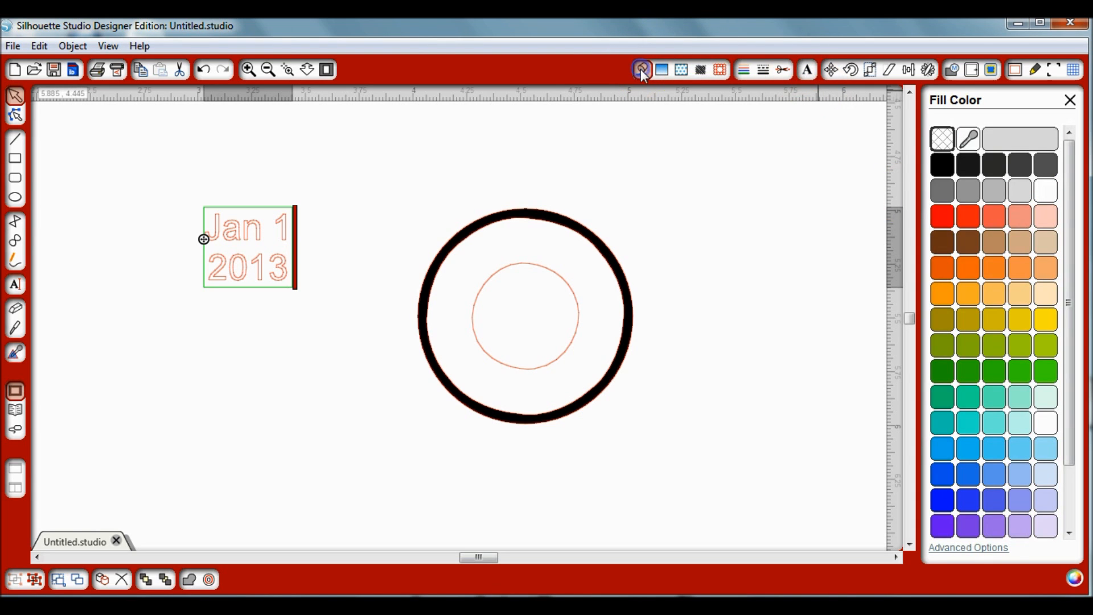
{"action": "left_click", "coordinate": [947, 166]}
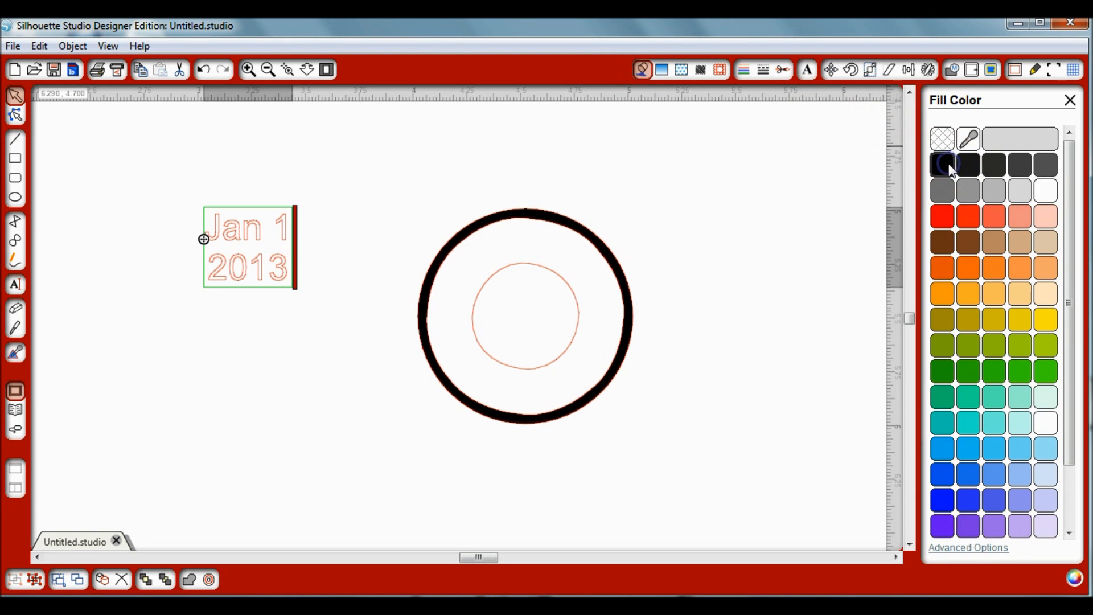
{"action": "left_click", "coordinate": [319, 200]}
{"action": "left_click", "coordinate": [252, 230]}
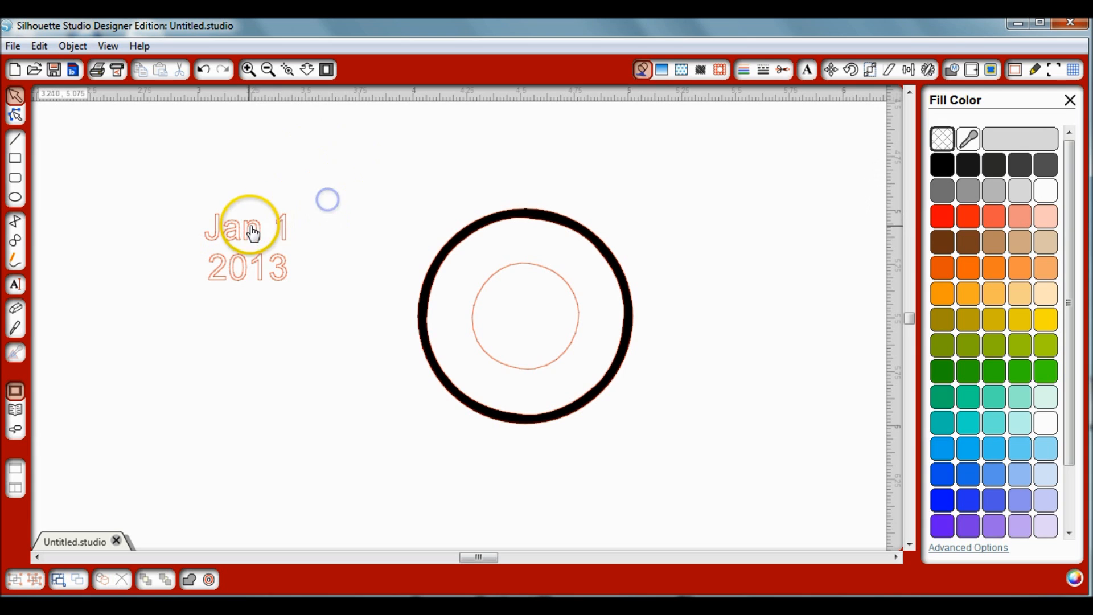
{"action": "left_click", "coordinate": [943, 166]}
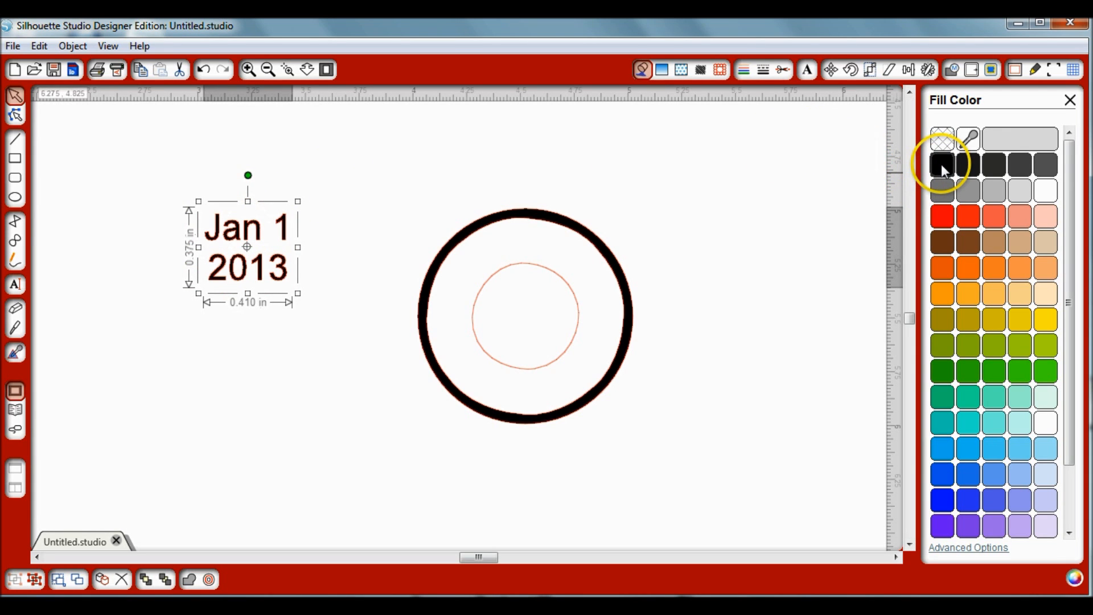
Step: Set the cut style of the date text to No Cut
{"action": "left_click", "coordinate": [783, 69]}
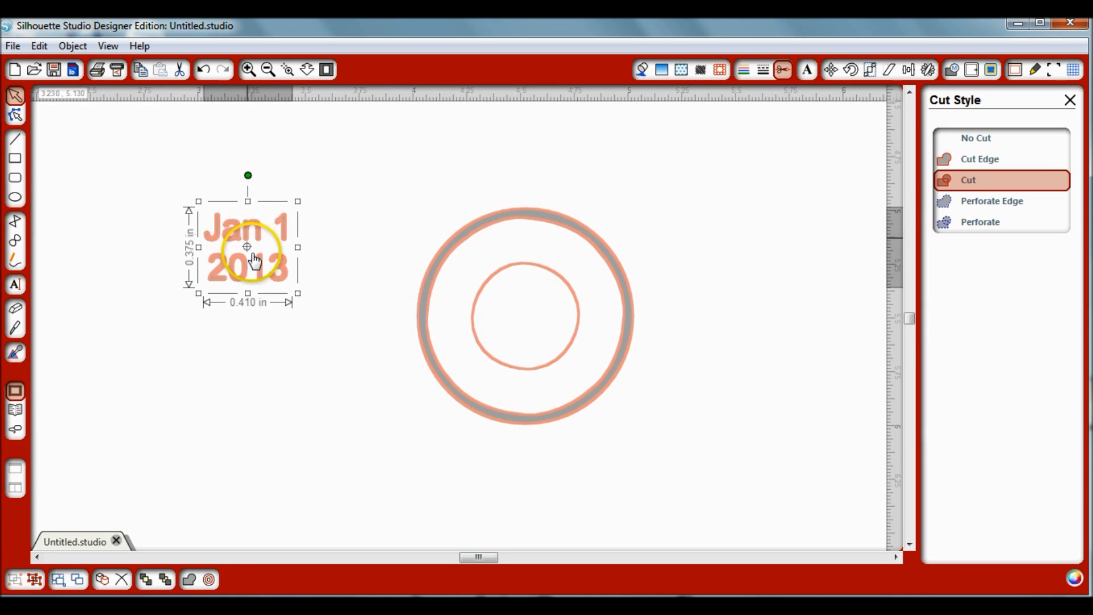
{"action": "left_click", "coordinate": [982, 140]}
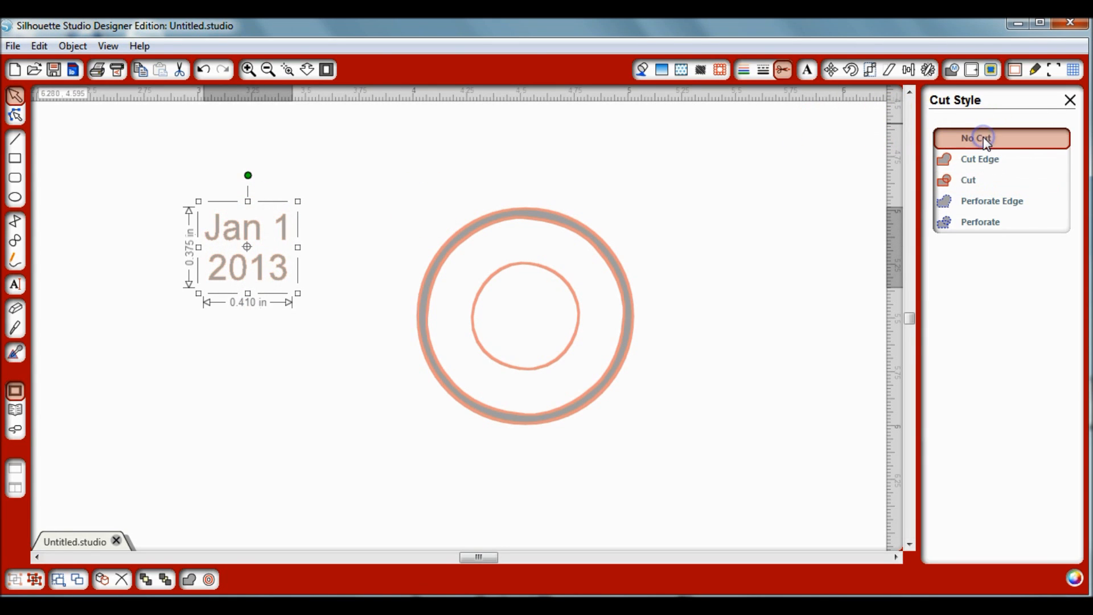
{"action": "left_click", "coordinate": [797, 292]}
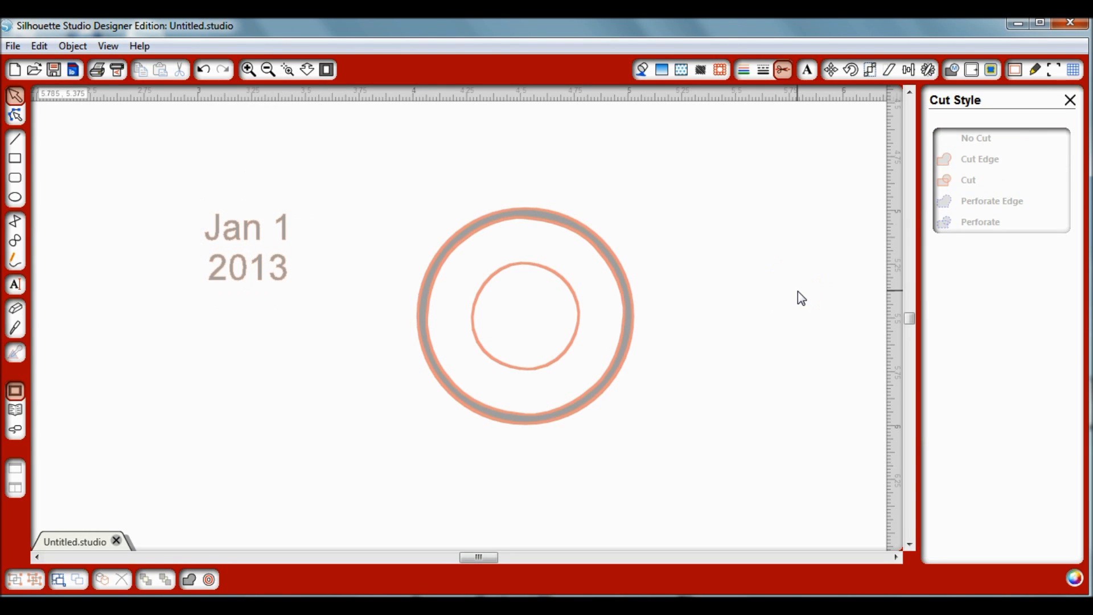
Step: Move the date text into the inner circle and center the text and the circle on each other
{"action": "left_click", "coordinate": [16, 285]}
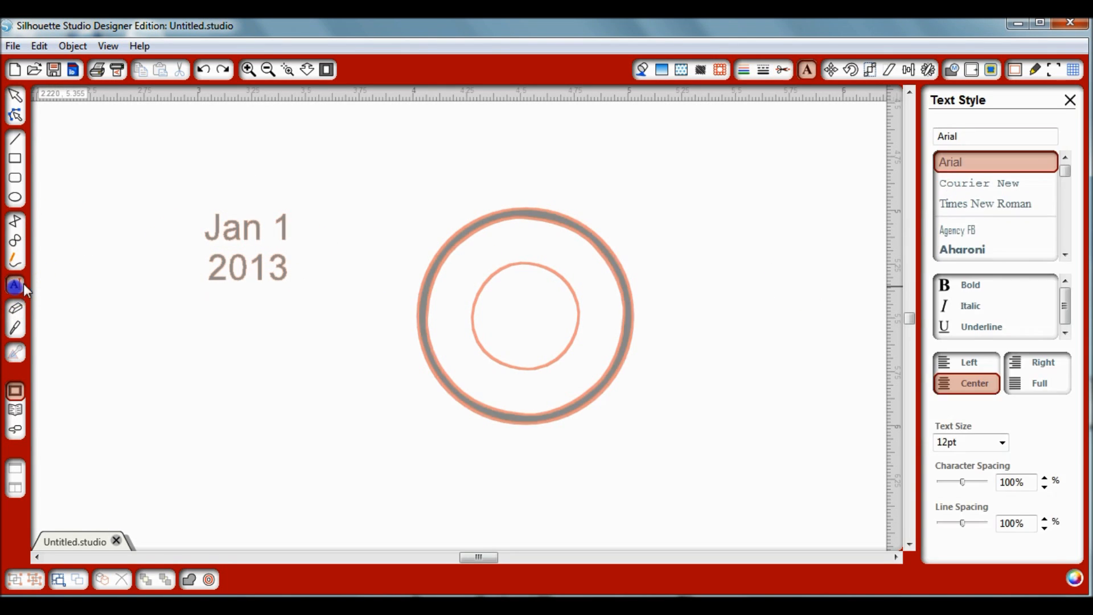
{"action": "left_click", "coordinate": [245, 228]}
{"action": "left_click_drag", "start_coordinate": [247, 240], "coordinate": [527, 310]}
{"action": "left_click", "coordinate": [603, 314]}
{"action": "left_click", "coordinate": [529, 291]}
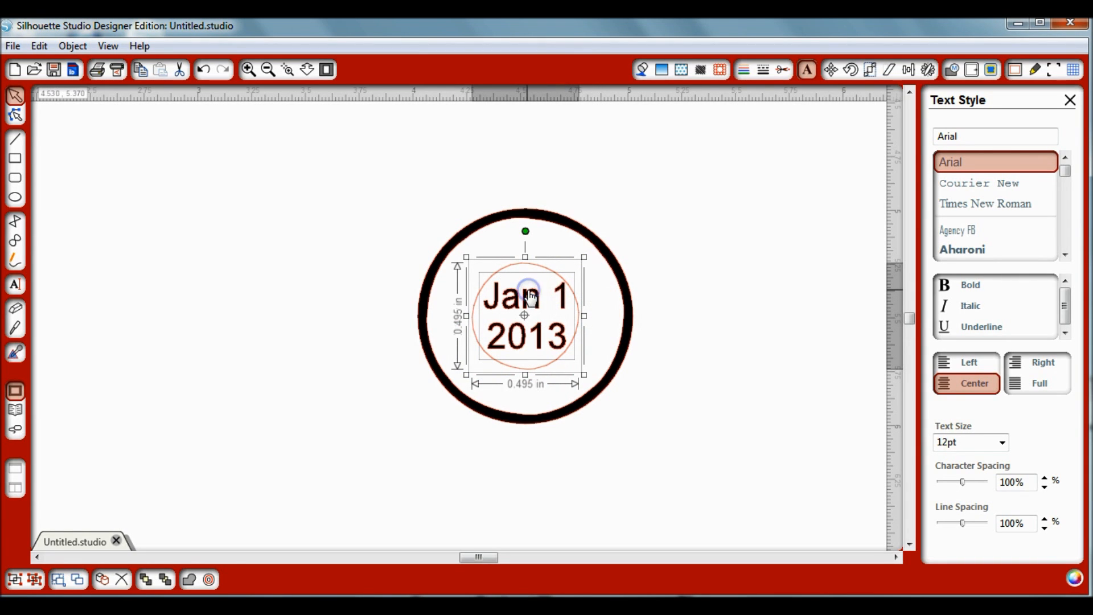
{"action": "left_click", "coordinate": [909, 69]}
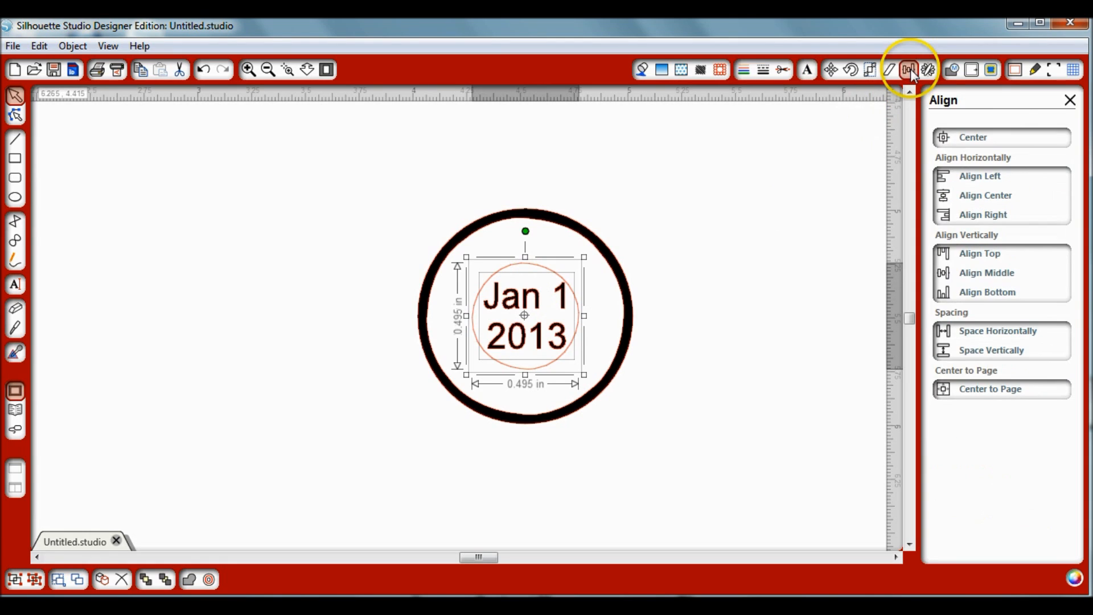
{"action": "left_click", "coordinate": [969, 143]}
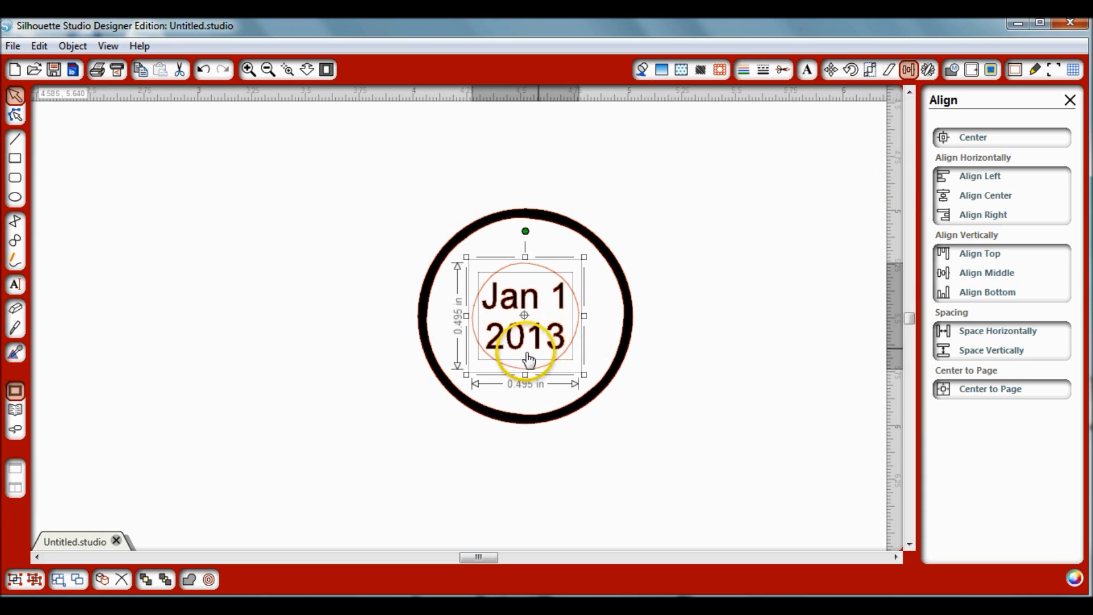
{"action": "left_click", "coordinate": [733, 227]}
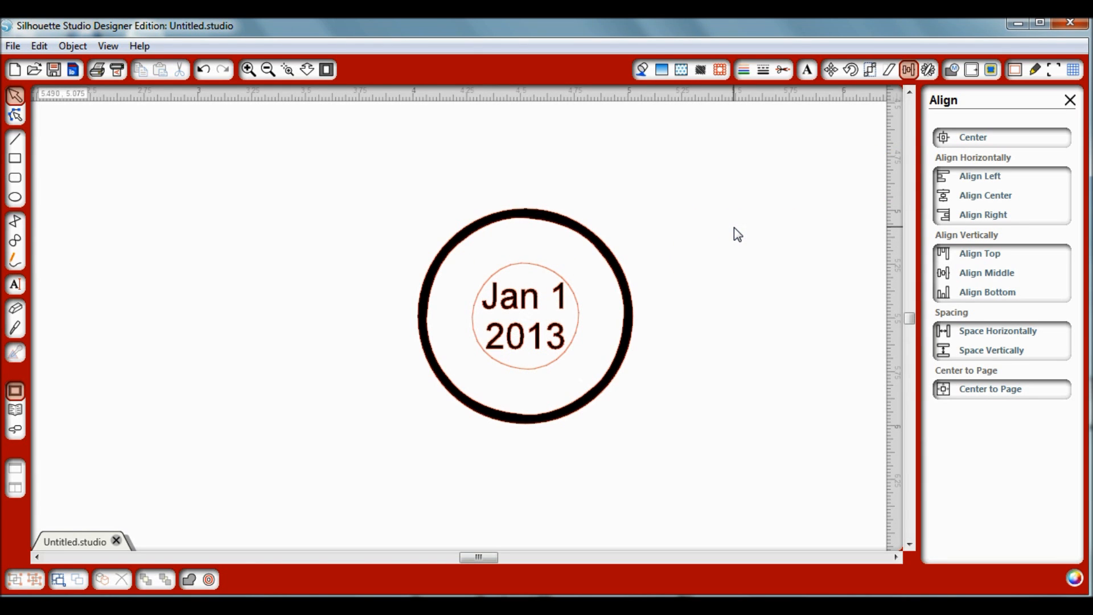
Step: Scale the inner circle around the date to 0.6 in wide and 0.6 in high, with the aspect ratio unlocked
{"action": "left_click", "coordinate": [541, 274]}
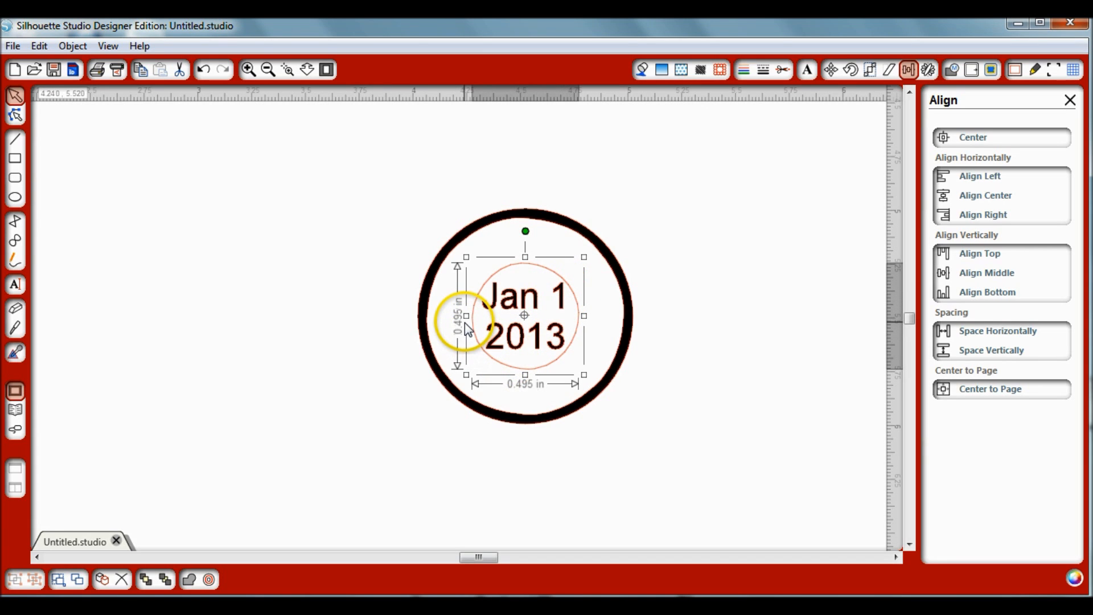
{"action": "left_click", "coordinate": [869, 71]}
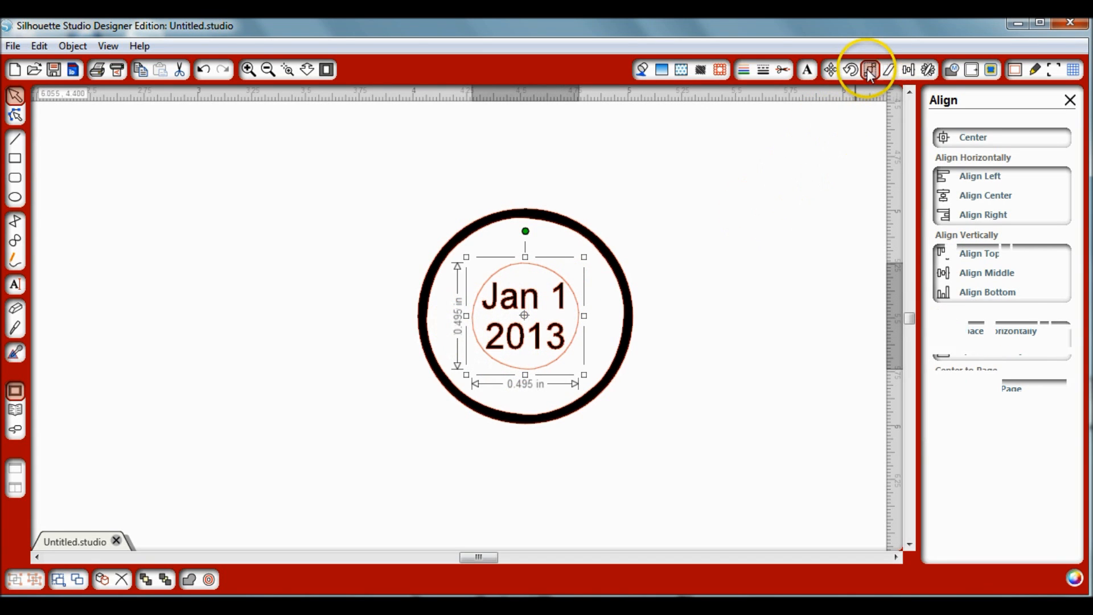
{"action": "left_click", "coordinate": [937, 363]}
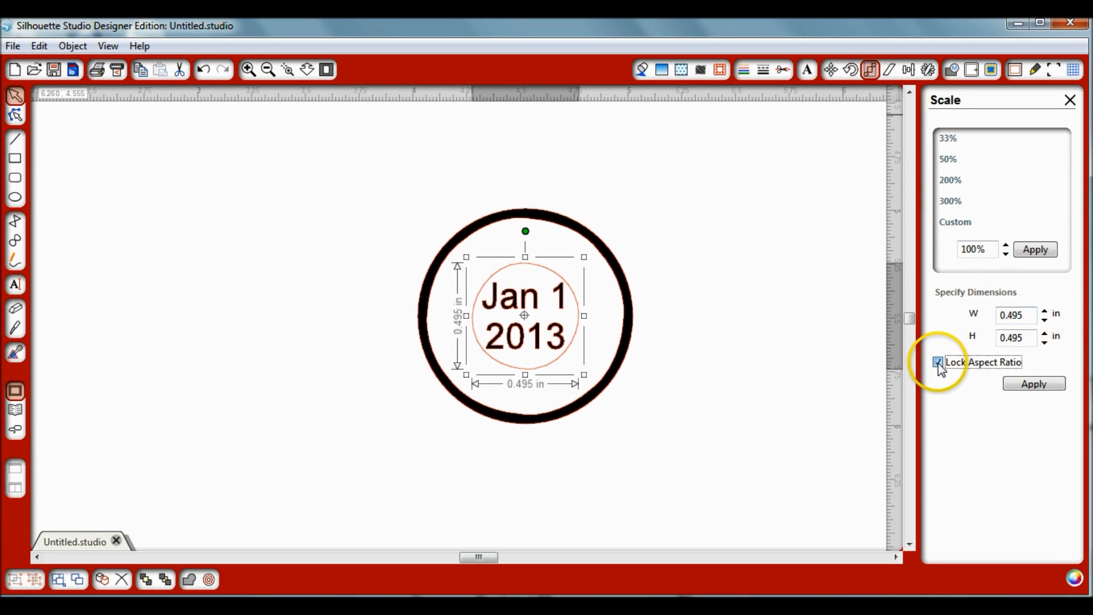
{"action": "left_click", "coordinate": [1045, 311]}
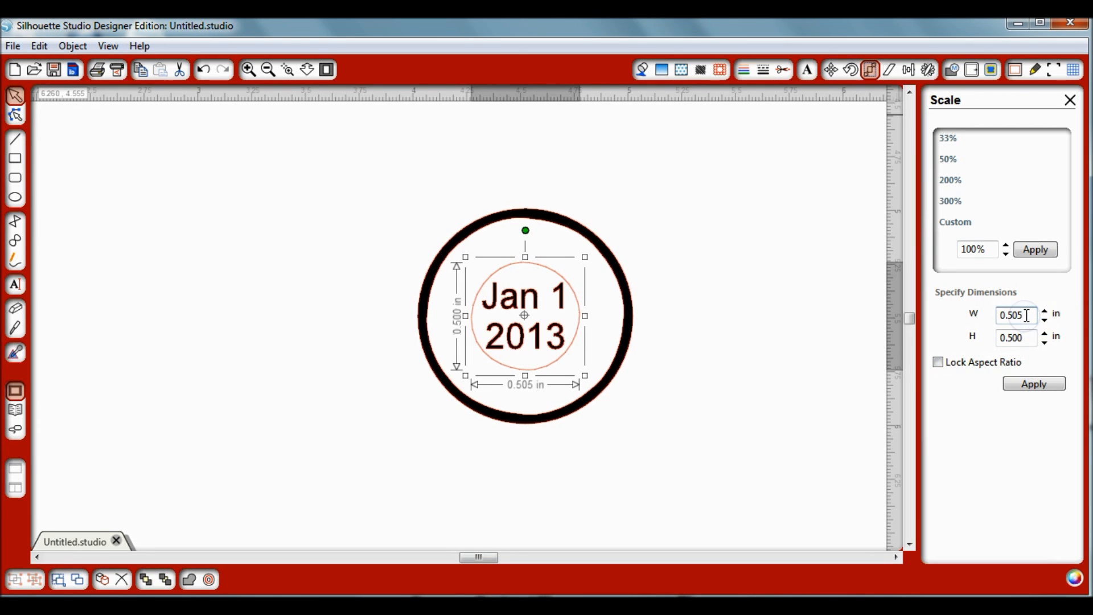
{"action": "left_click", "coordinate": [1029, 335]}
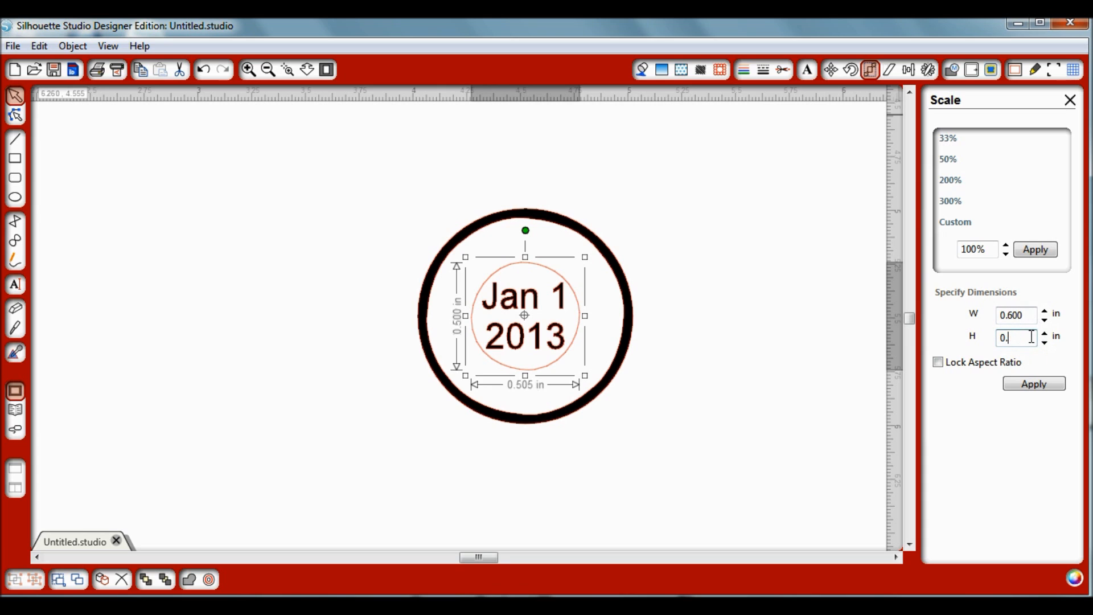
{"action": "type", "text": "0.6"}
{"action": "left_click", "coordinate": [1010, 383]}
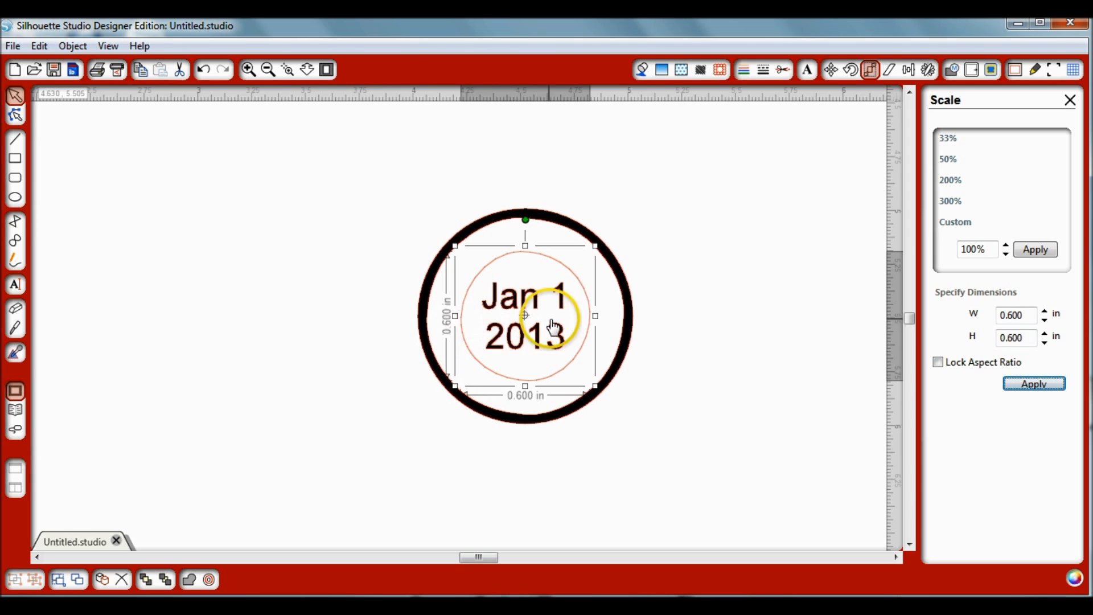
{"action": "left_click", "coordinate": [700, 255]}
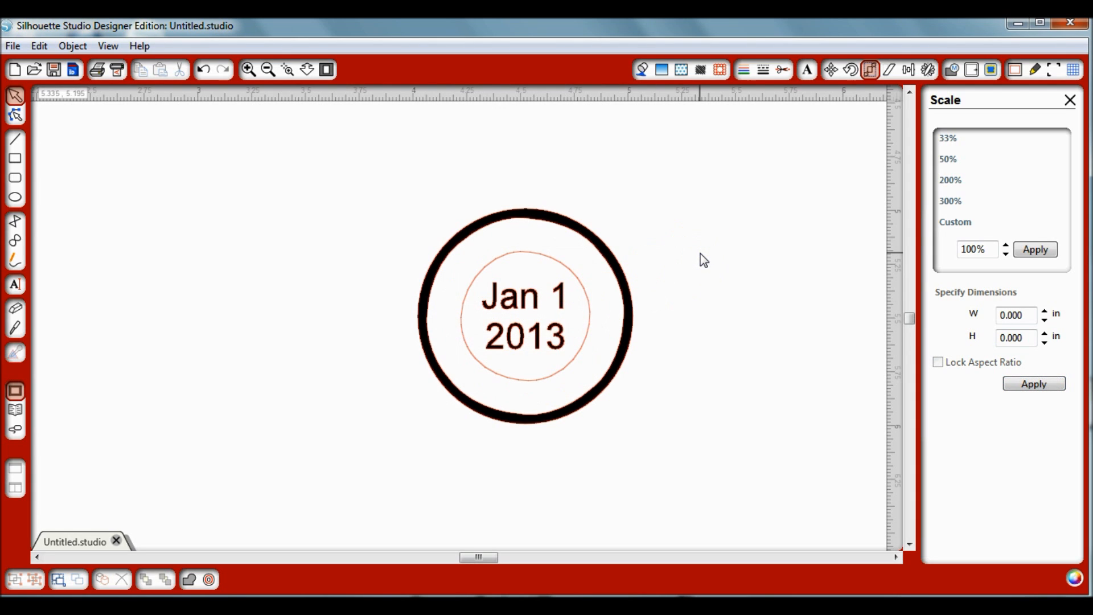
Step: Add a new 12pt Arial text object reading "Plano" in the blank area beside the ring
{"action": "left_click", "coordinate": [17, 285]}
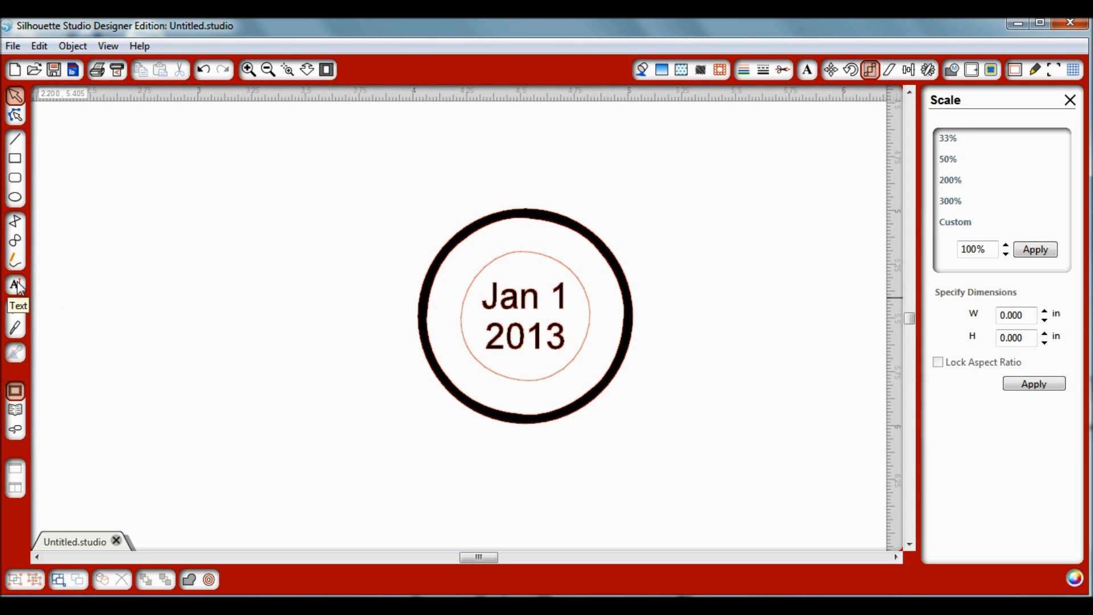
{"action": "left_click", "coordinate": [17, 286]}
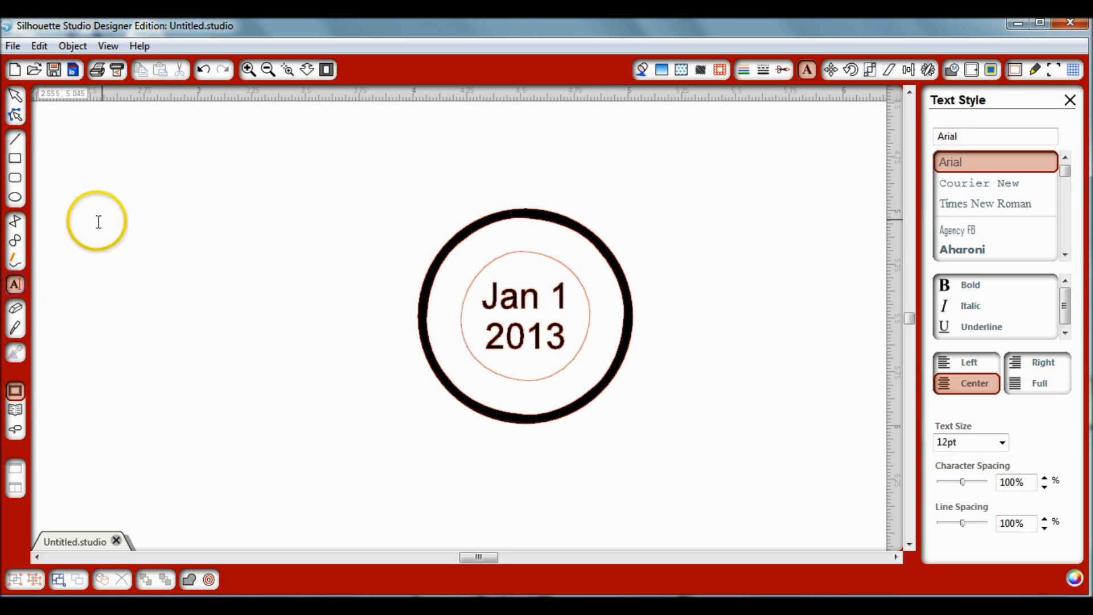
{"action": "left_click", "coordinate": [152, 302]}
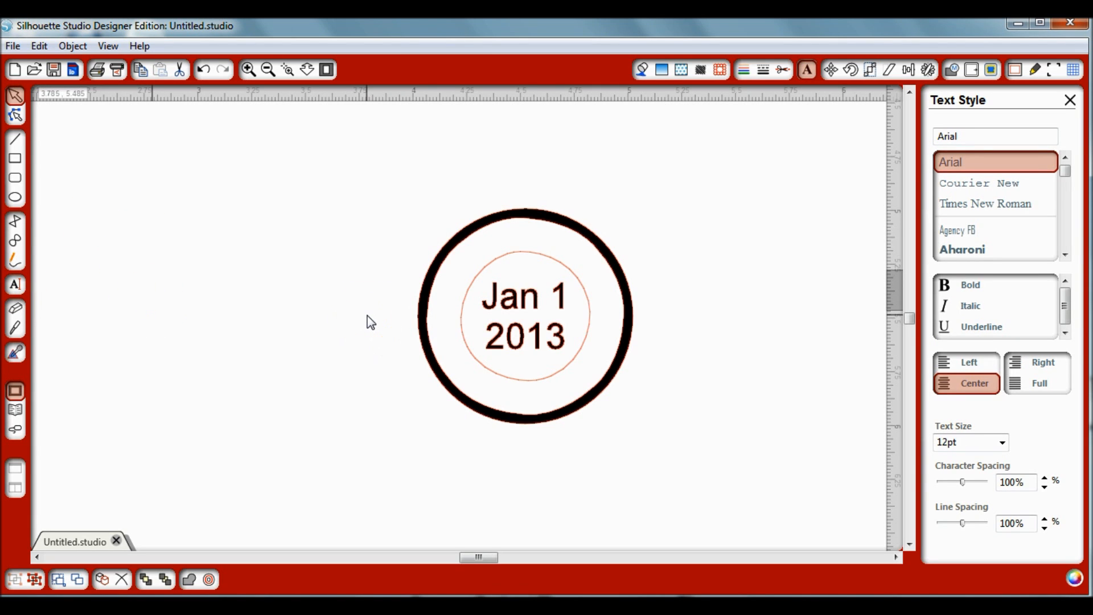
{"action": "type", "text": "Plan"}
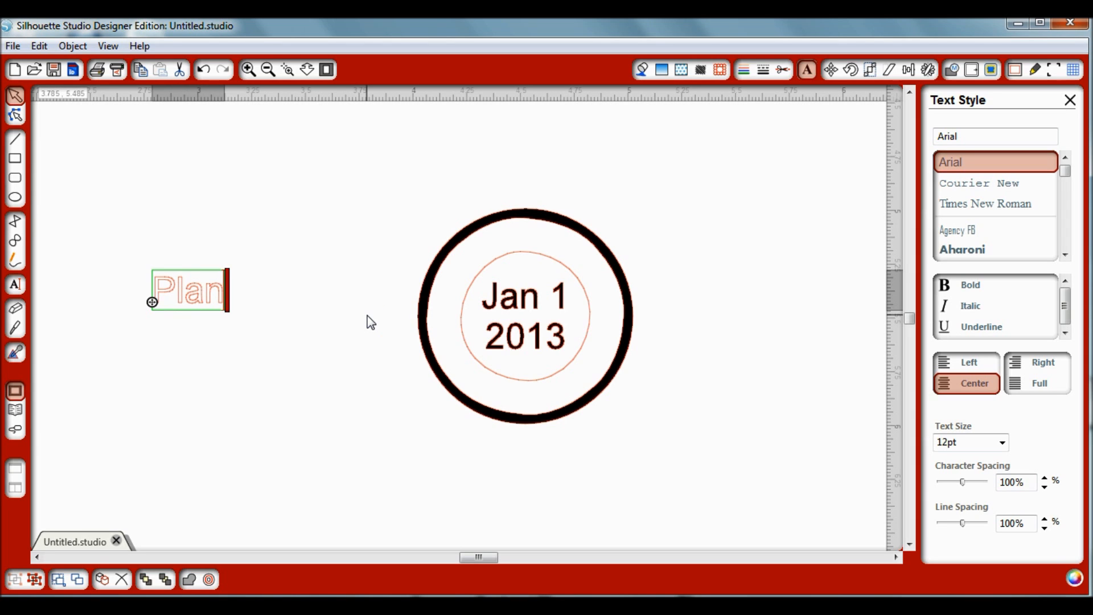
{"action": "type", "text": "o"}
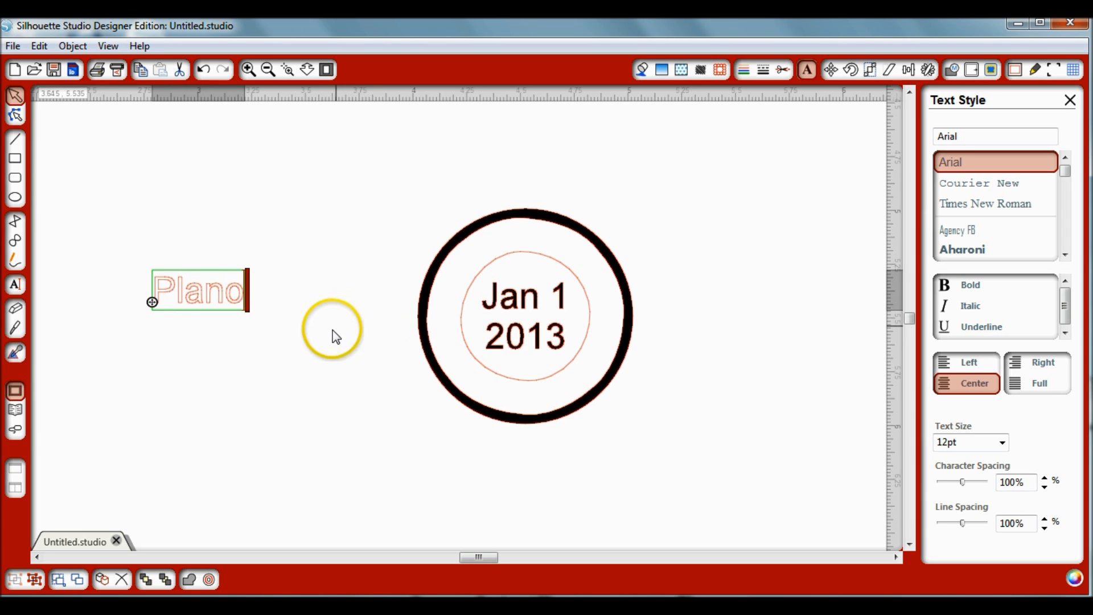
{"action": "left_click", "coordinate": [202, 357]}
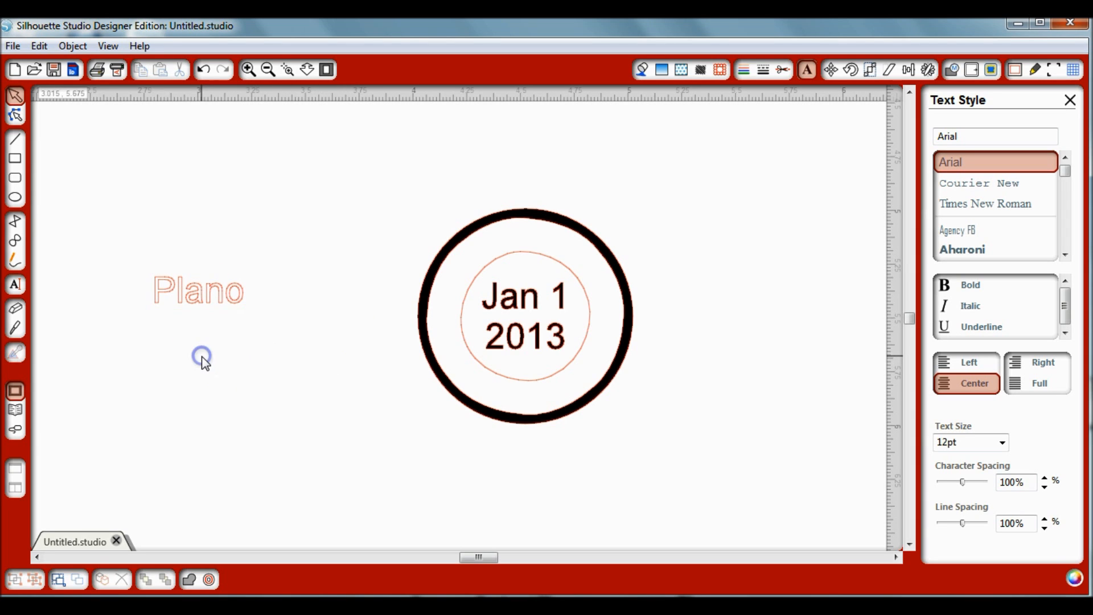
Step: Add a separate 12pt Arial text object reading "T X" below the "Plano" text
{"action": "left_click", "coordinate": [16, 285]}
{"action": "left_click", "coordinate": [167, 375]}
{"action": "left_click", "coordinate": [317, 394]}
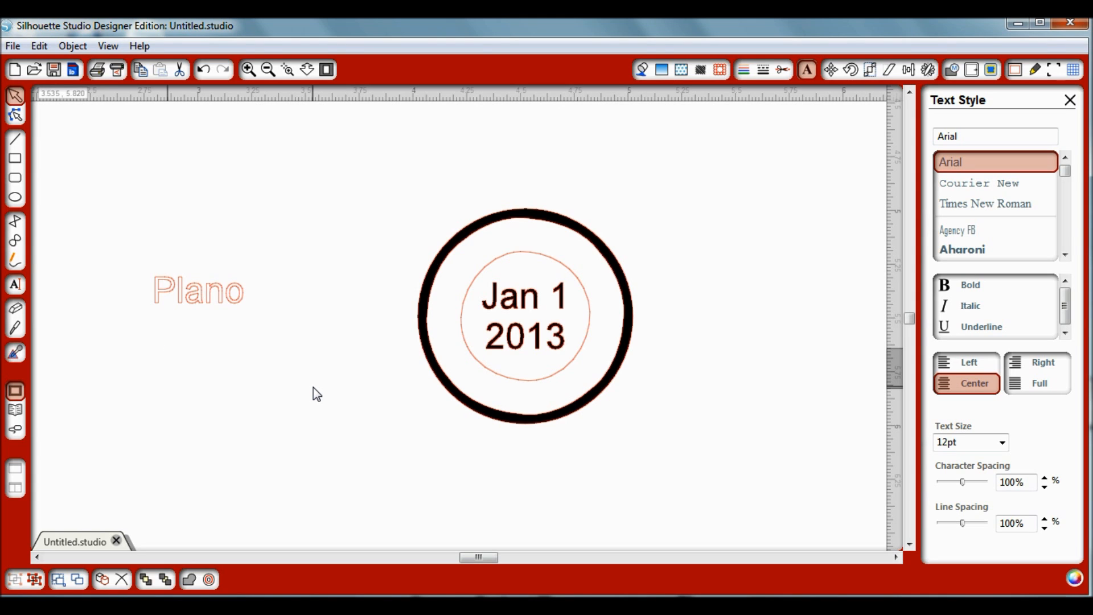
{"action": "type", "text": "T"}
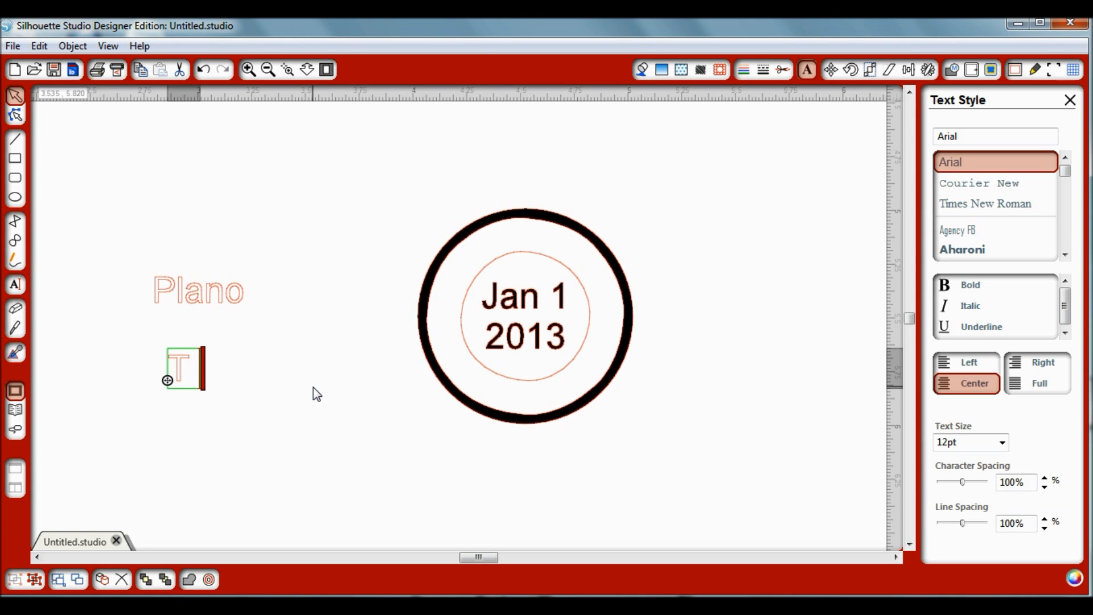
{"action": "type", "text": " X"}
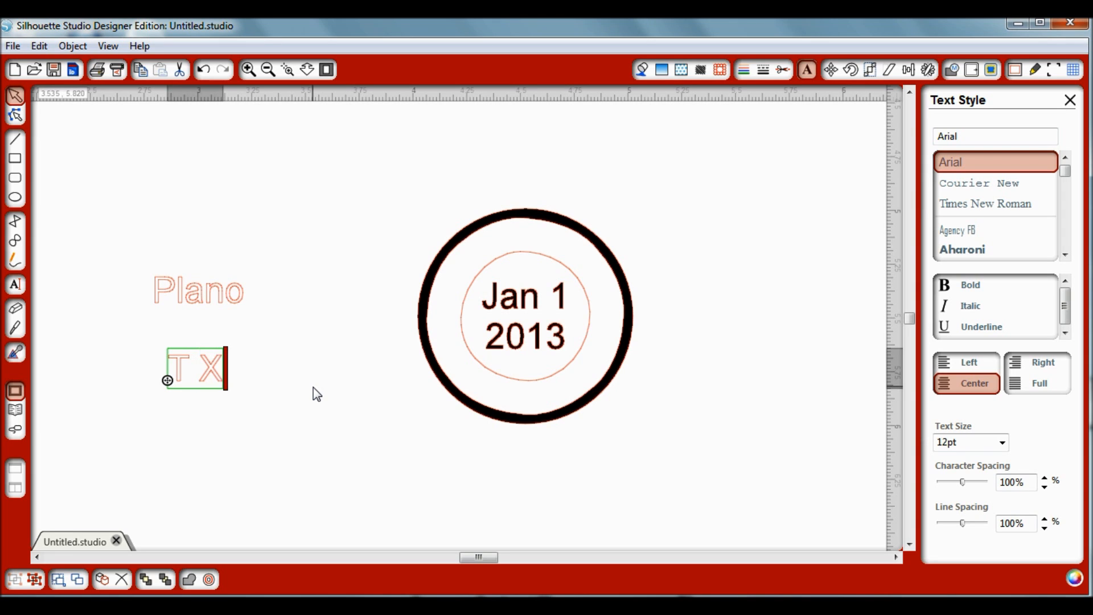
{"action": "left_click", "coordinate": [313, 388]}
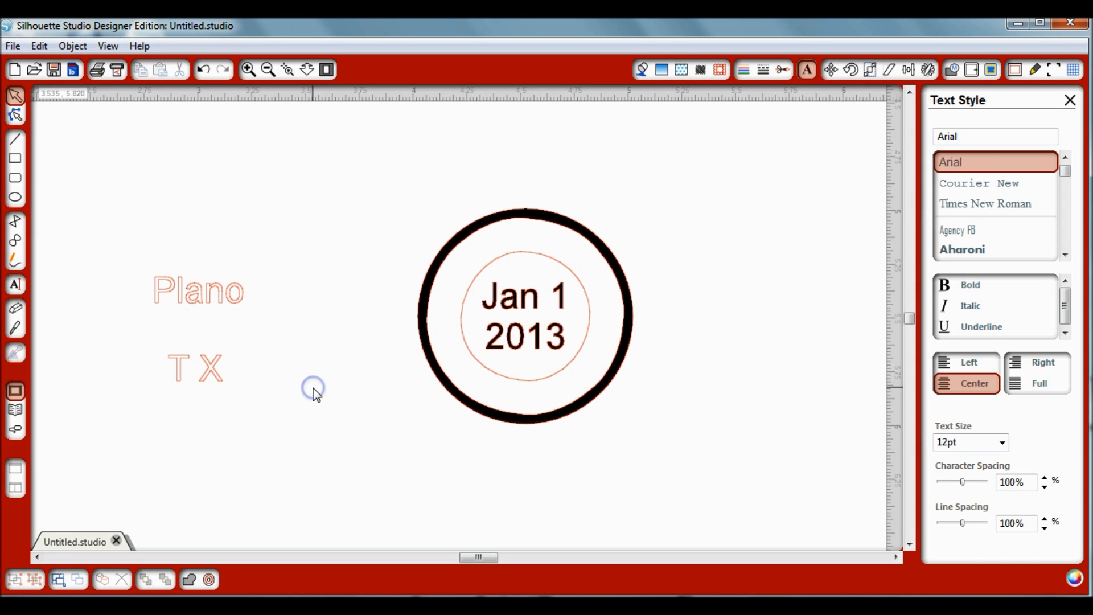
Step: Set the "Plano" text to No Cut and fill it with black
{"action": "left_click", "coordinate": [226, 296]}
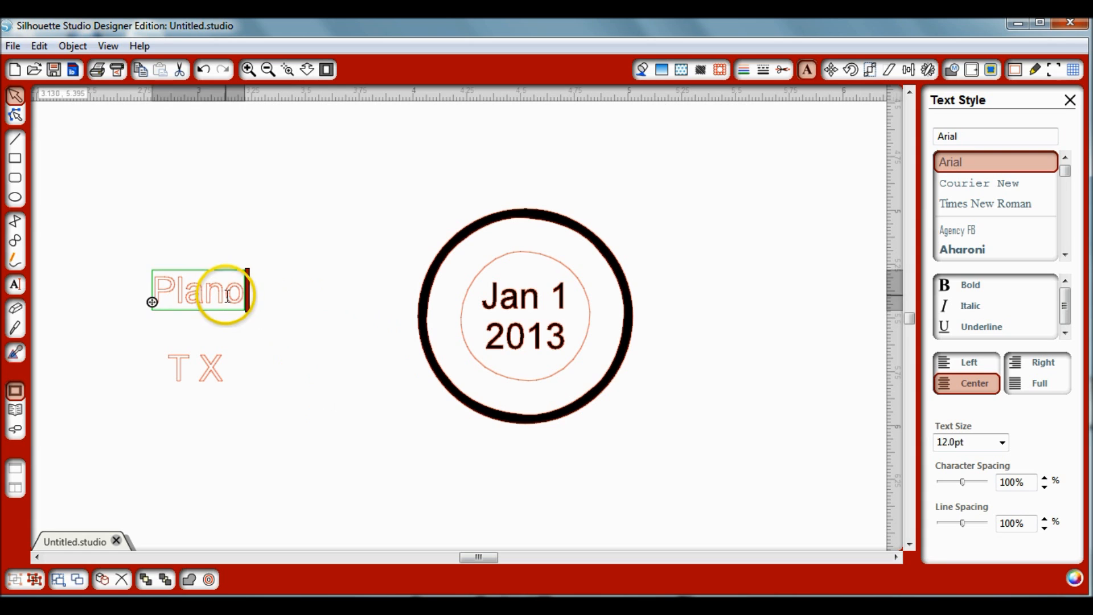
{"action": "left_click", "coordinate": [288, 355]}
{"action": "left_click", "coordinate": [214, 288]}
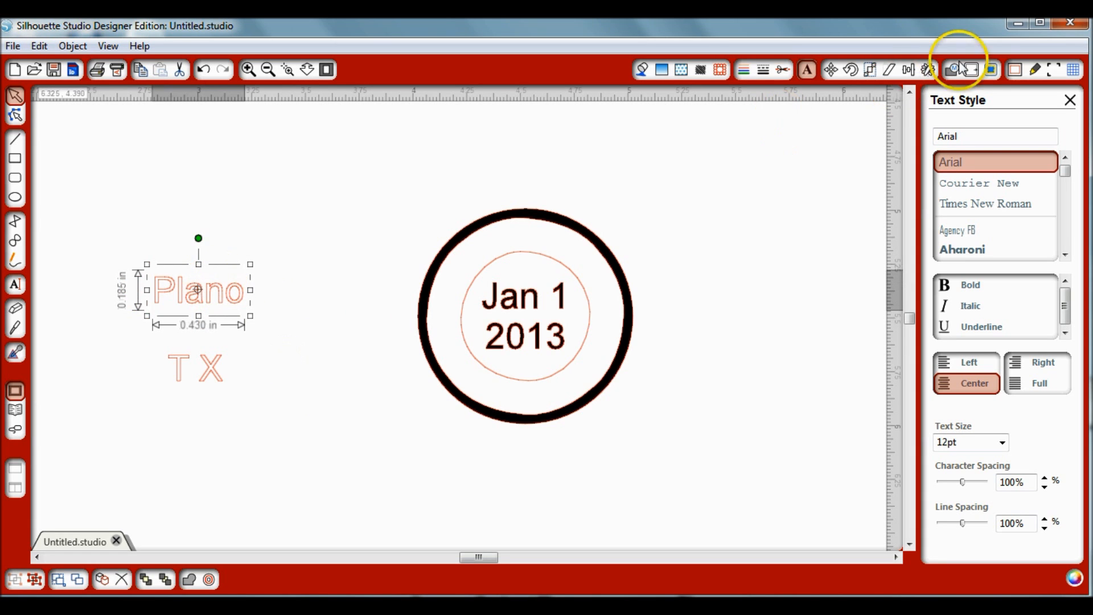
{"action": "left_click", "coordinate": [783, 69]}
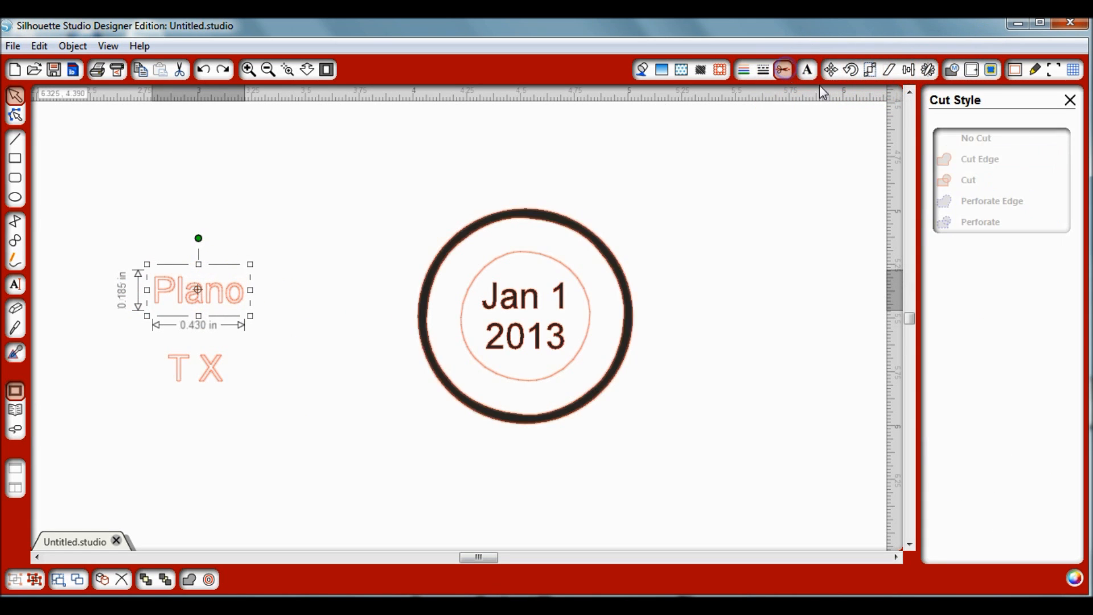
{"action": "left_click", "coordinate": [986, 138]}
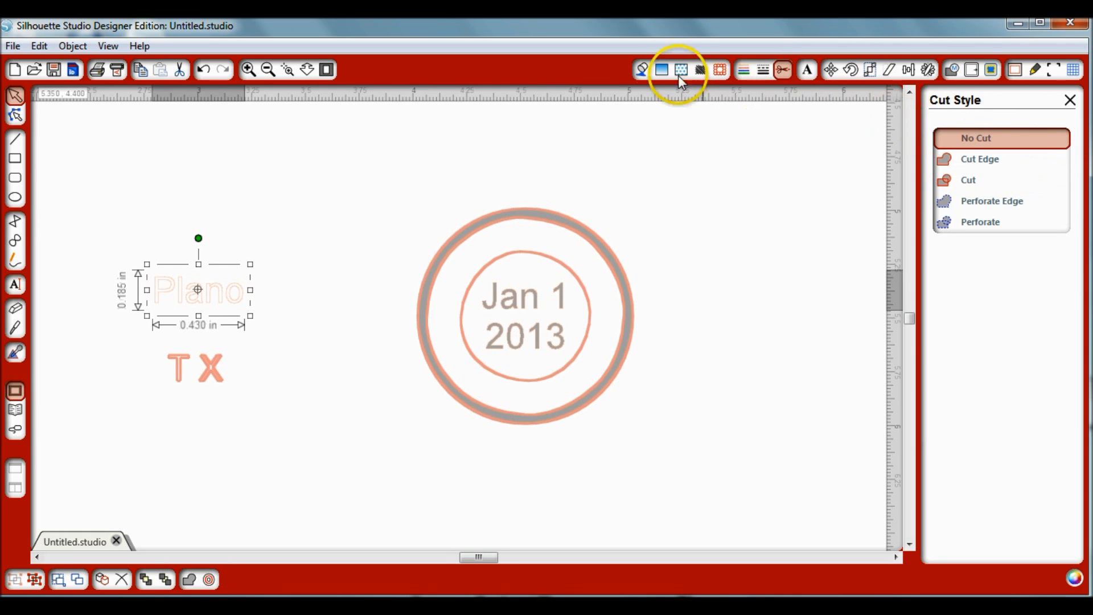
{"action": "left_click", "coordinate": [645, 69]}
{"action": "left_click", "coordinate": [942, 165]}
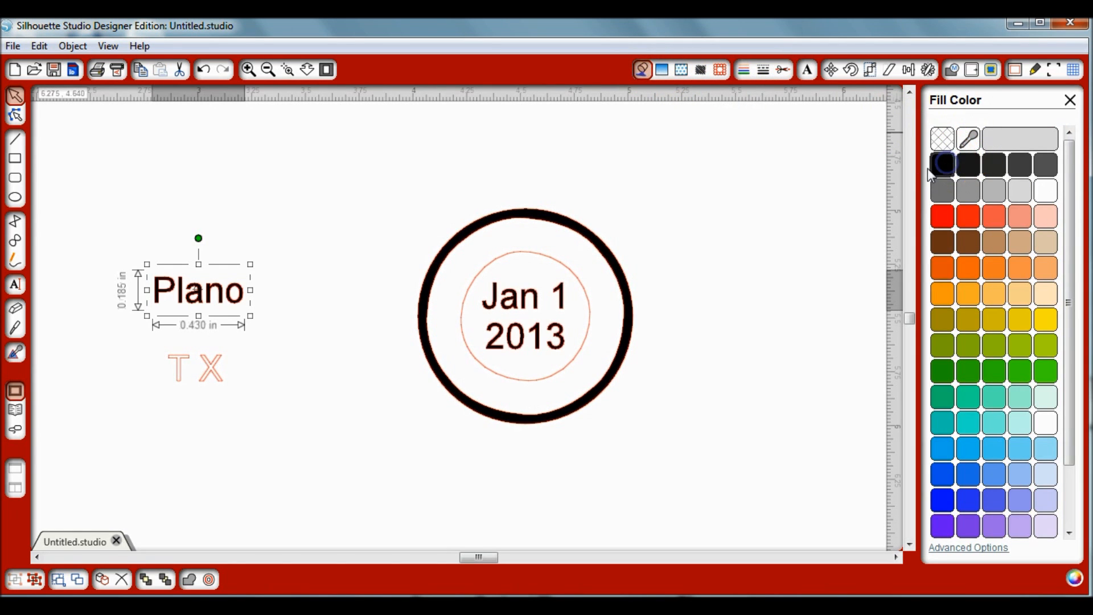
{"action": "double_click", "coordinate": [228, 384]}
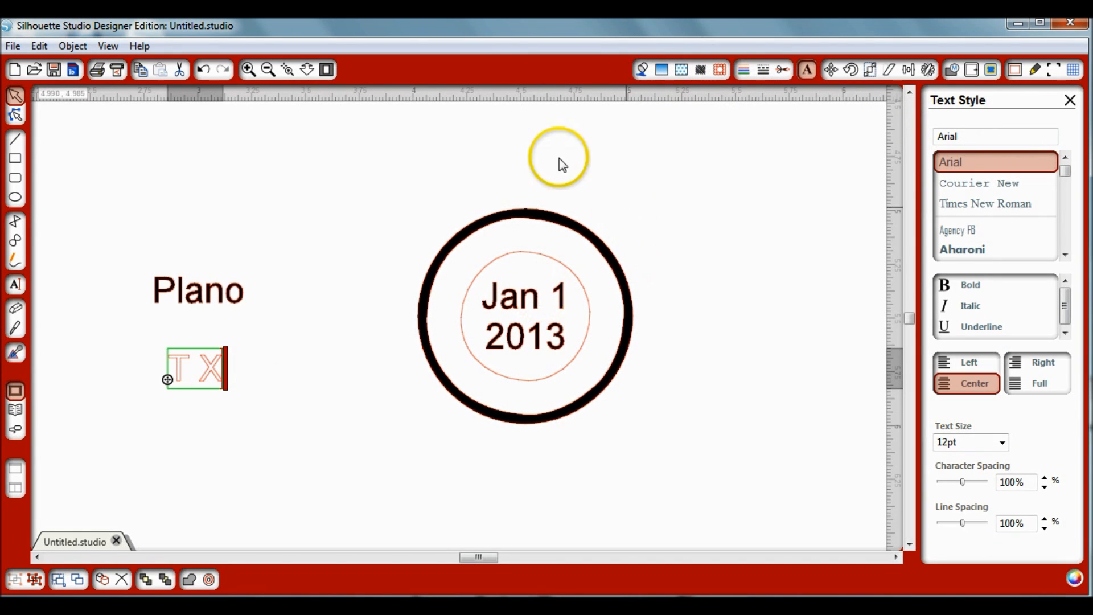
{"action": "left_click", "coordinate": [782, 70]}
{"action": "left_click", "coordinate": [974, 139]}
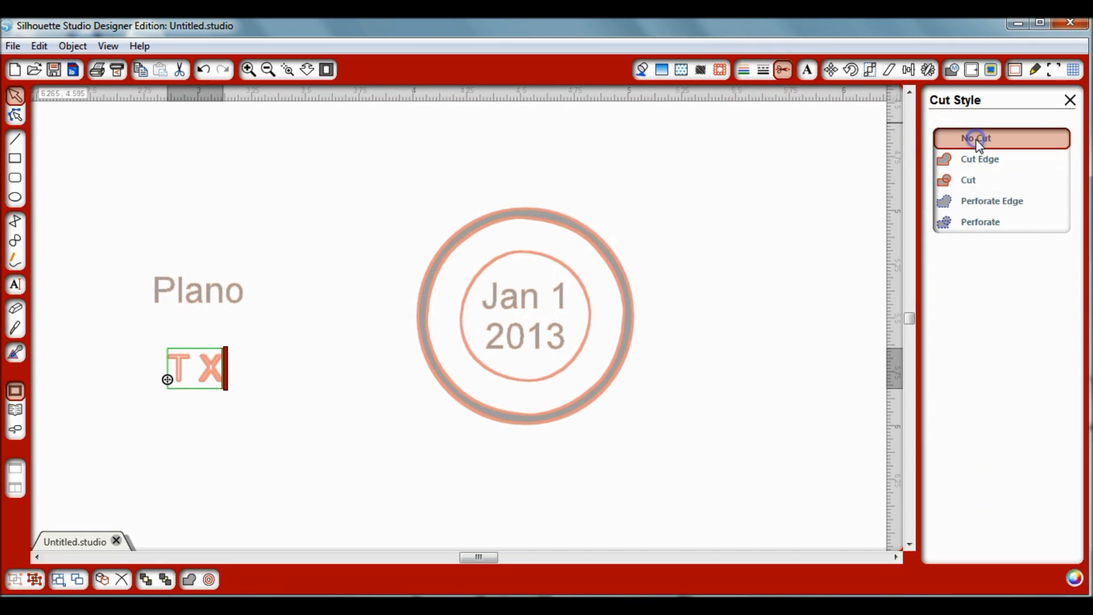
{"action": "left_click", "coordinate": [642, 70]}
{"action": "left_click", "coordinate": [940, 167]}
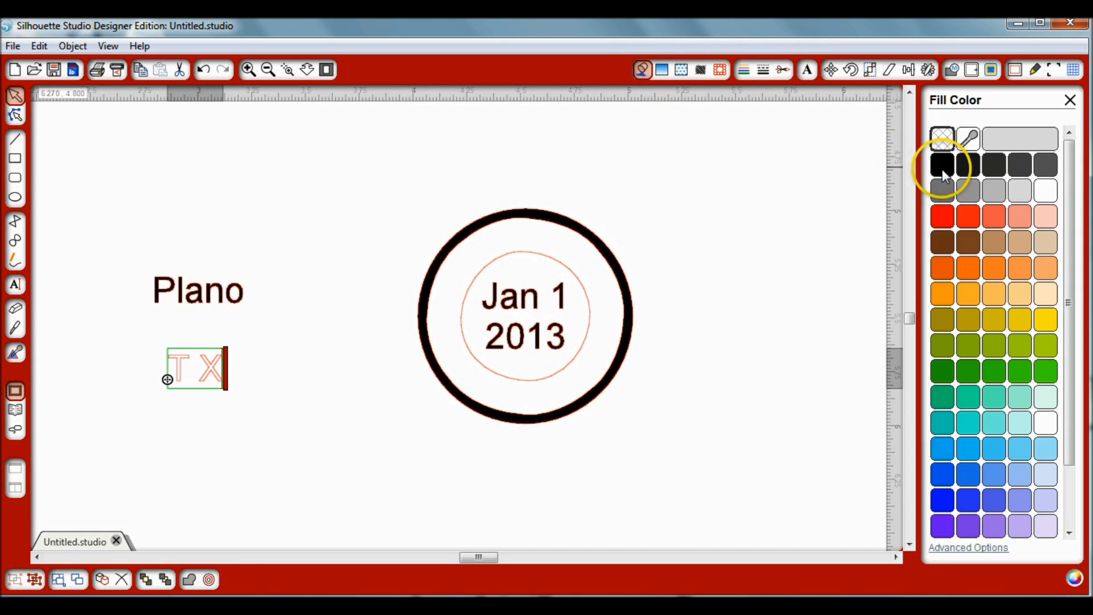
{"action": "left_click", "coordinate": [244, 378]}
{"action": "double_click", "coordinate": [211, 364]}
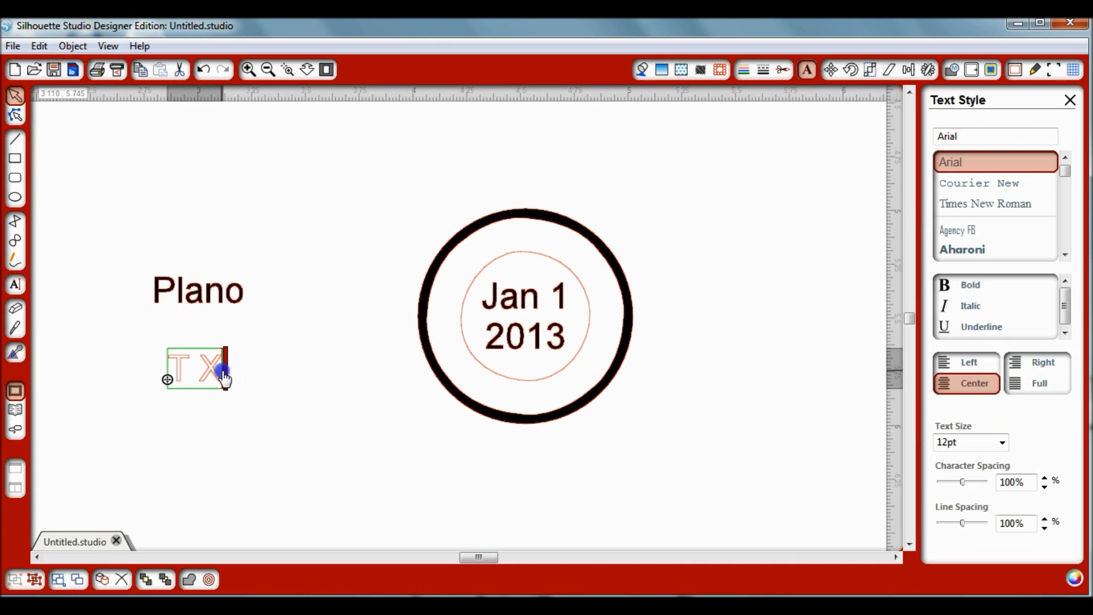
{"action": "left_click", "coordinate": [255, 323]}
Step: Set the "T X" text to No Cut and fill it with black
{"action": "left_click", "coordinate": [210, 366]}
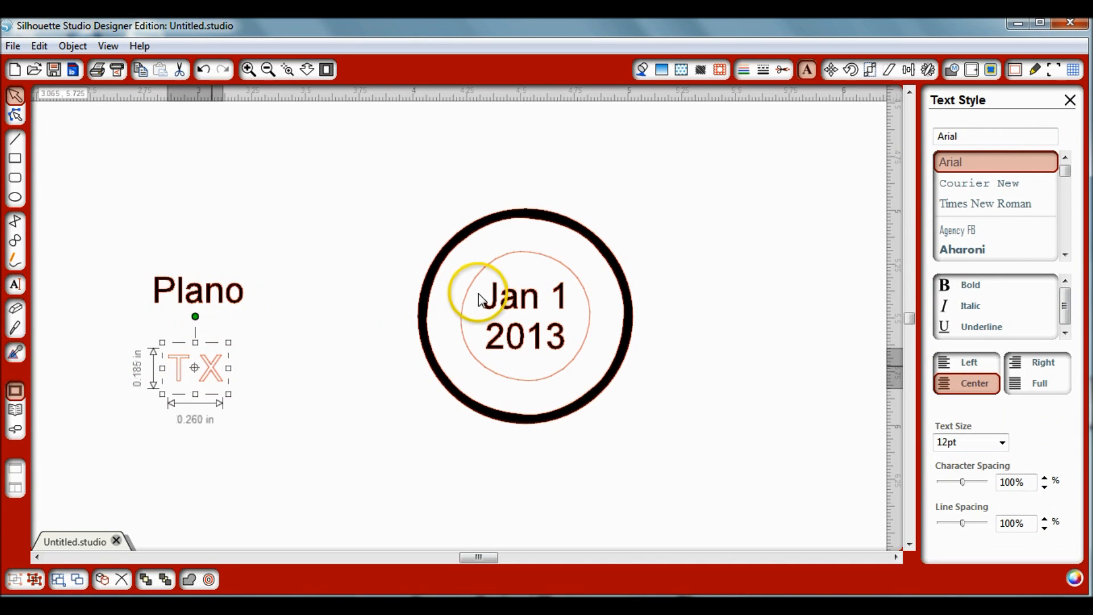
{"action": "left_click", "coordinate": [783, 70]}
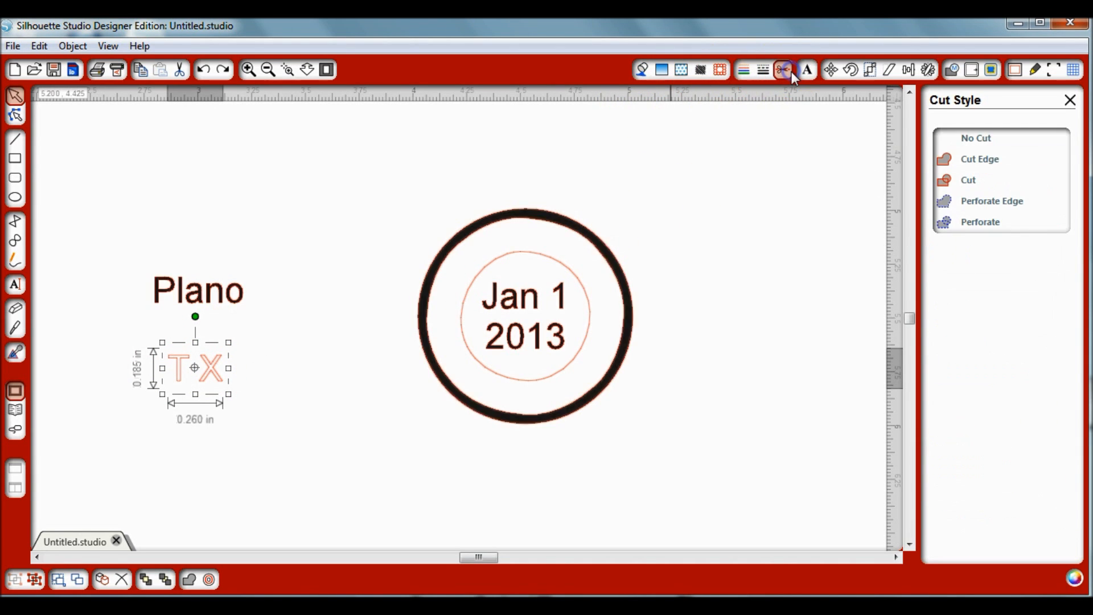
{"action": "left_click", "coordinate": [987, 139]}
{"action": "left_click", "coordinate": [642, 69]}
{"action": "left_click", "coordinate": [940, 165]}
{"action": "left_click", "coordinate": [325, 210]}
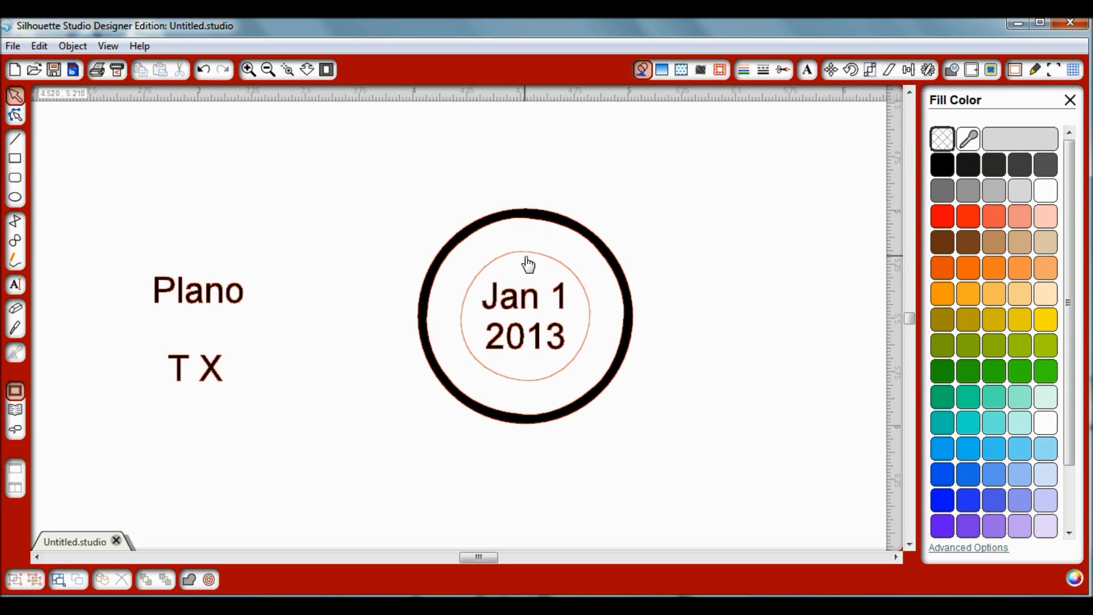
Step: Attach the "Plano" text to the inner circle so it curves along the outside of the circle's upper edge
{"action": "left_click_drag", "start_coordinate": [191, 290], "coordinate": [247, 255]}
{"action": "double_click", "coordinate": [247, 252]}
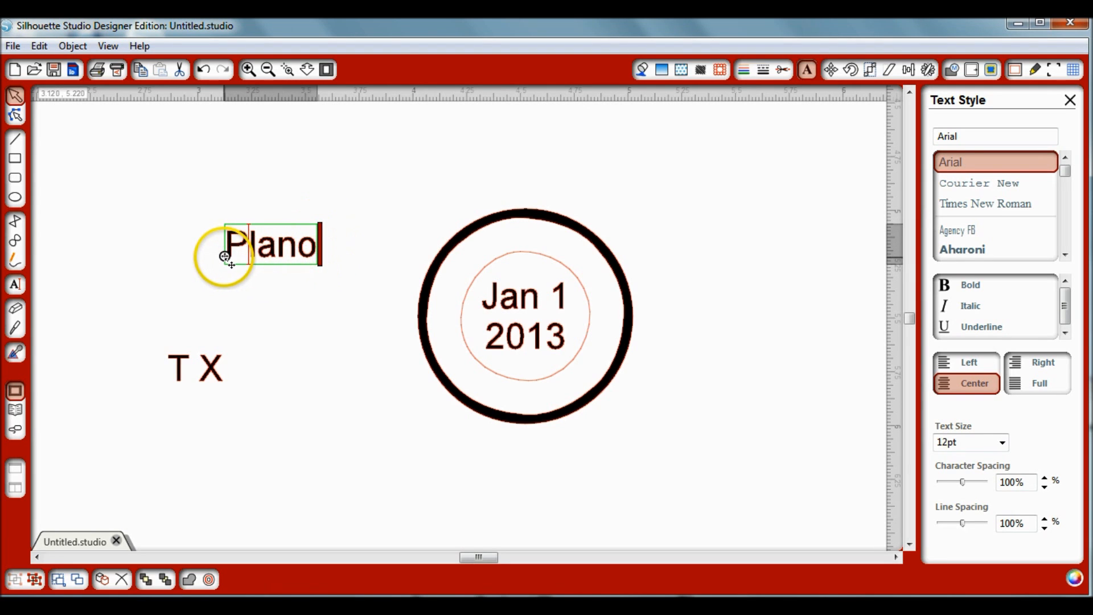
{"action": "mouse_move", "coordinate": [225, 256]}
{"action": "left_mouse_down"}
{"action": "mouse_move", "coordinate": [454, 297]}
{"action": "mouse_move", "coordinate": [512, 286]}
{"action": "mouse_move", "coordinate": [520, 240]}
{"action": "mouse_move", "coordinate": [475, 268]}
{"action": "mouse_move", "coordinate": [454, 251]}
{"action": "mouse_move", "coordinate": [480, 234]}
{"action": "mouse_move", "coordinate": [457, 248]}
{"action": "left_mouse_up"}
{"action": "left_click", "coordinate": [481, 174]}
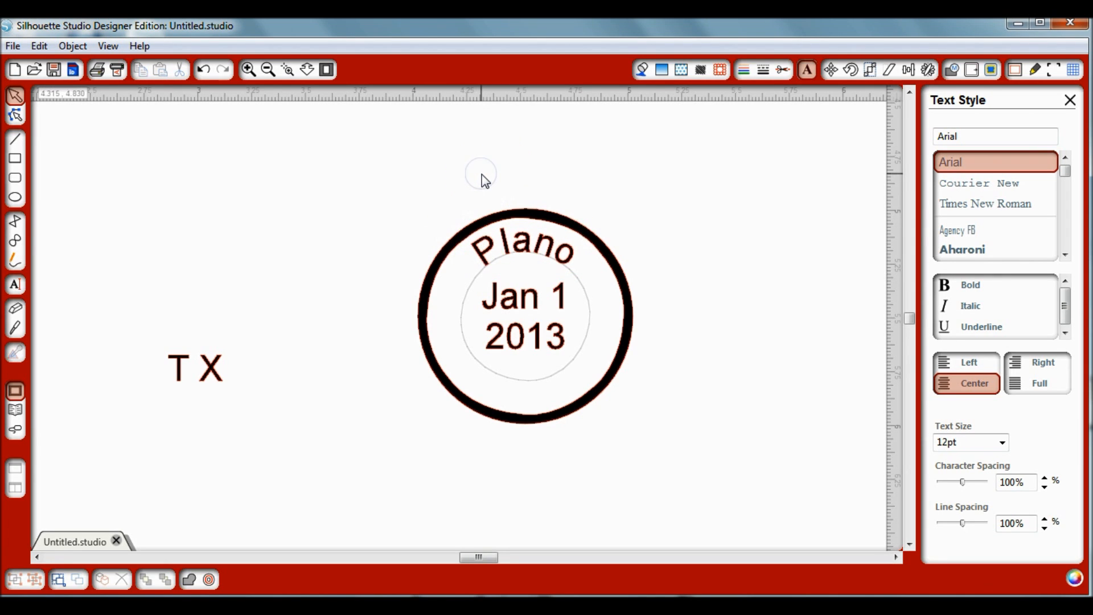
Step: Attach the "T X" text to the inner circle so it curves along the inside of the circle's lower edge
{"action": "double_click", "coordinate": [215, 370]}
{"action": "left_click", "coordinate": [168, 379]}
{"action": "left_click_drag", "start_coordinate": [167, 379], "coordinate": [508, 369]}
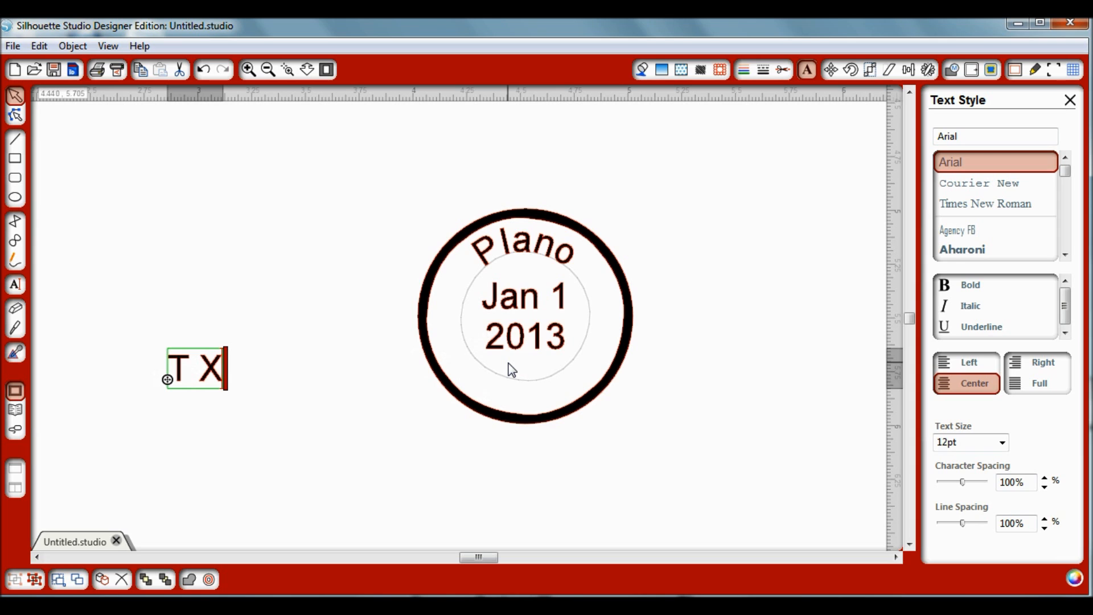
{"action": "left_click_drag", "start_coordinate": [167, 379], "coordinate": [501, 375]}
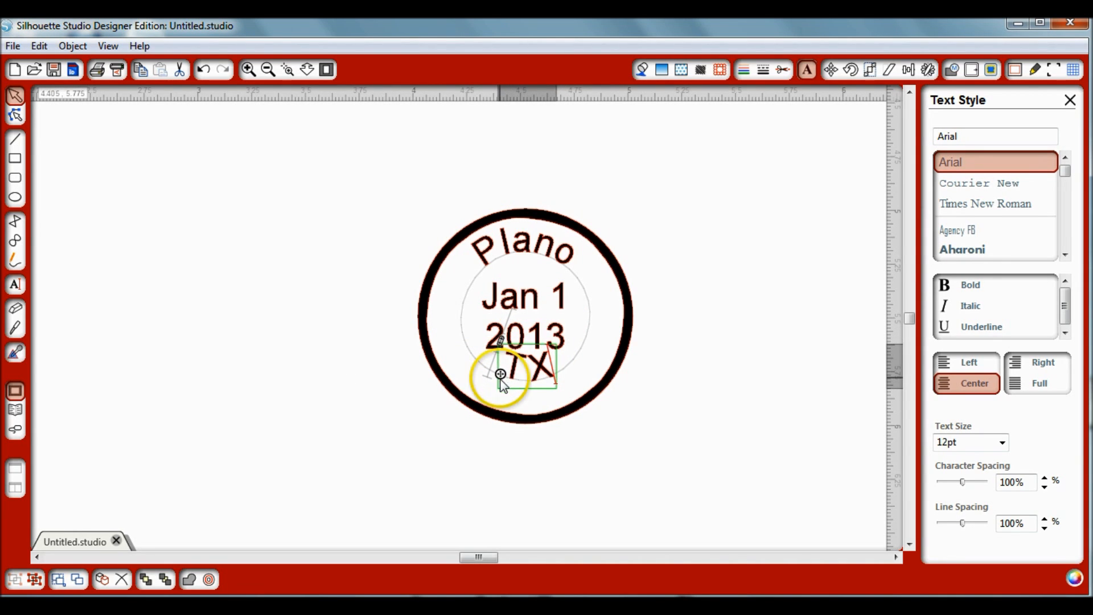
{"action": "left_click", "coordinate": [315, 359]}
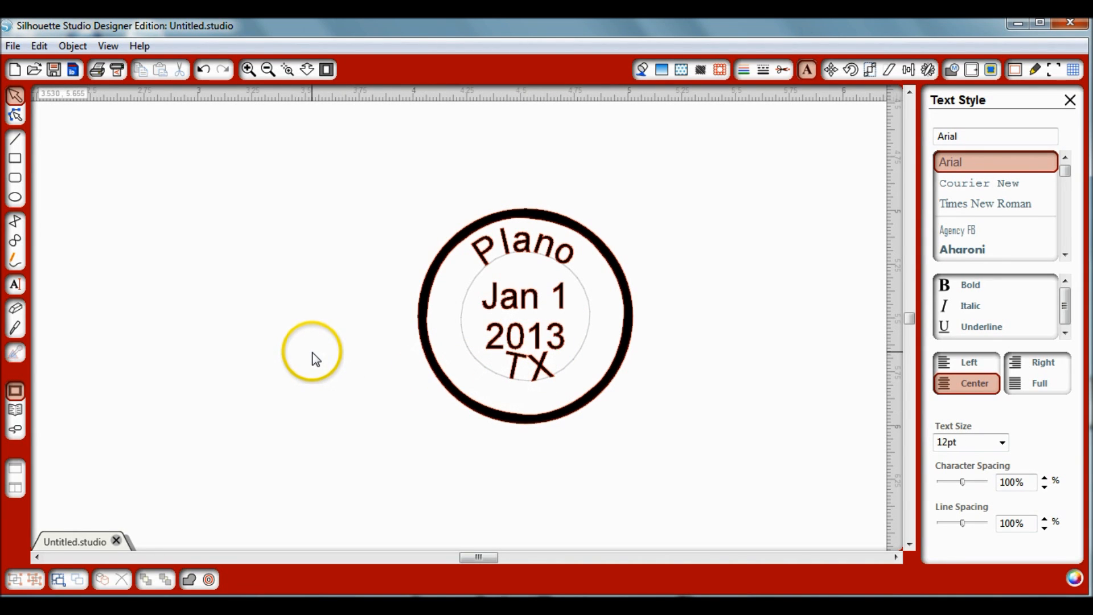
Step: Move the date out to the blank area beside the ring and shift the inner circle with "Plano" and "TX" slightly down
{"action": "left_click", "coordinate": [530, 305]}
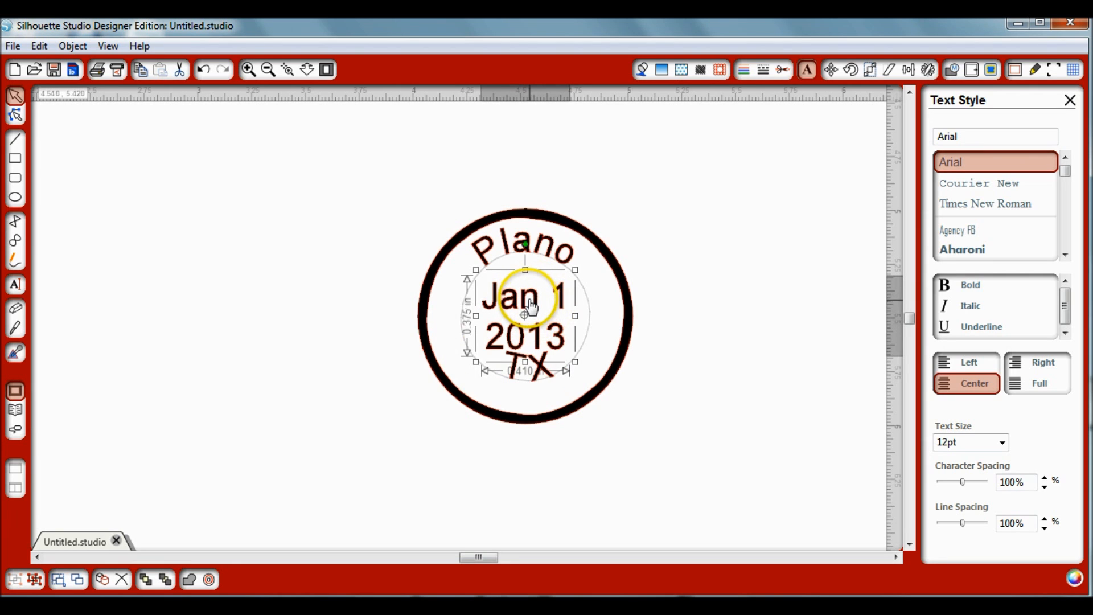
{"action": "left_click_drag", "start_coordinate": [530, 305], "coordinate": [203, 310]}
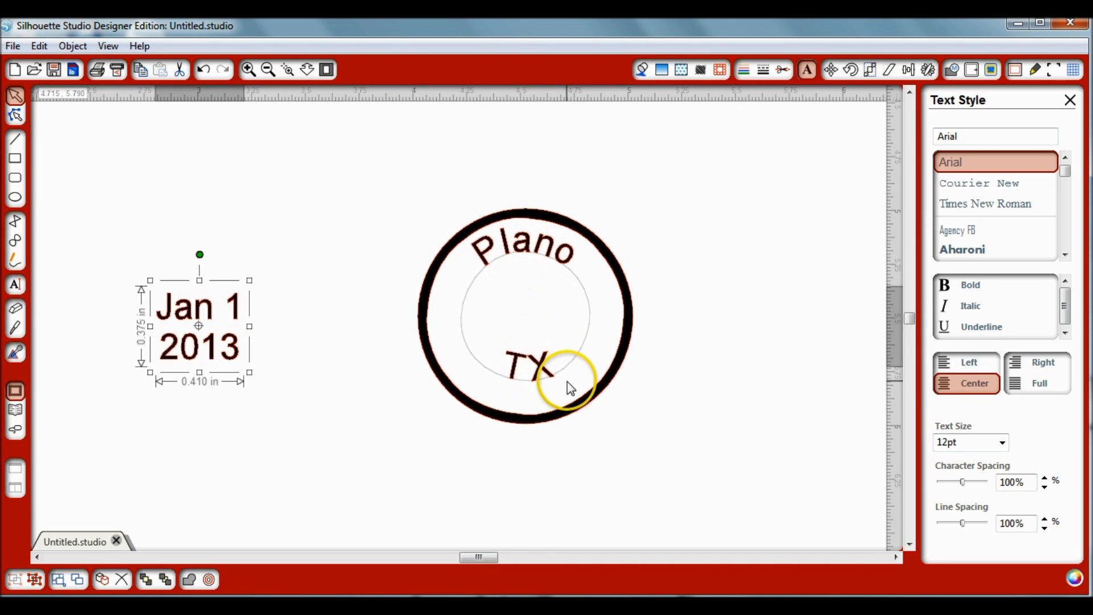
{"action": "left_click", "coordinate": [548, 378]}
{"action": "left_click", "coordinate": [485, 245]}
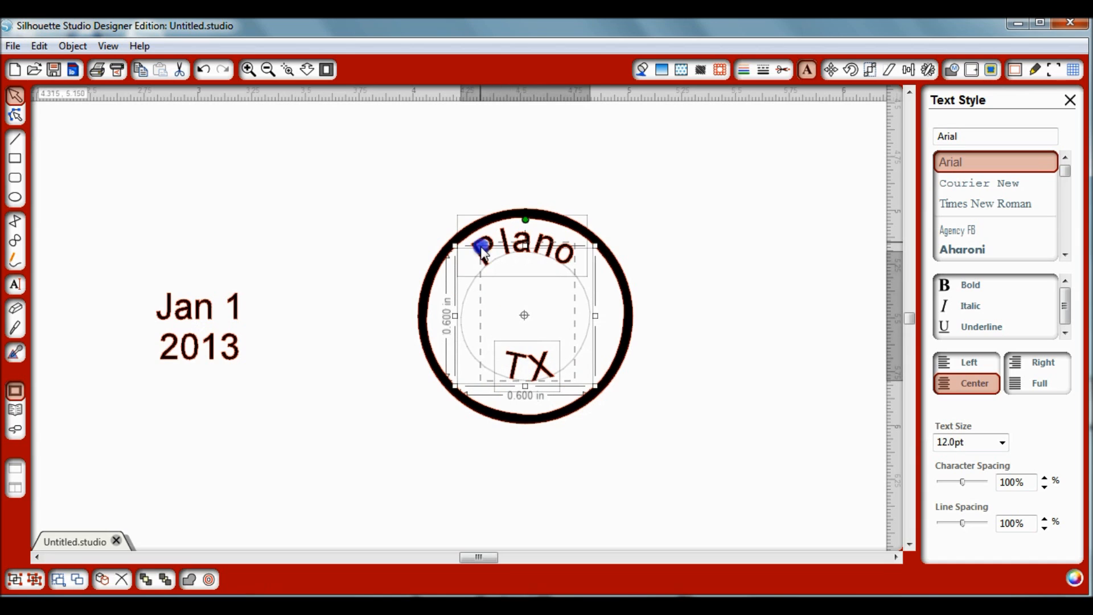
{"action": "left_click", "coordinate": [532, 316]}
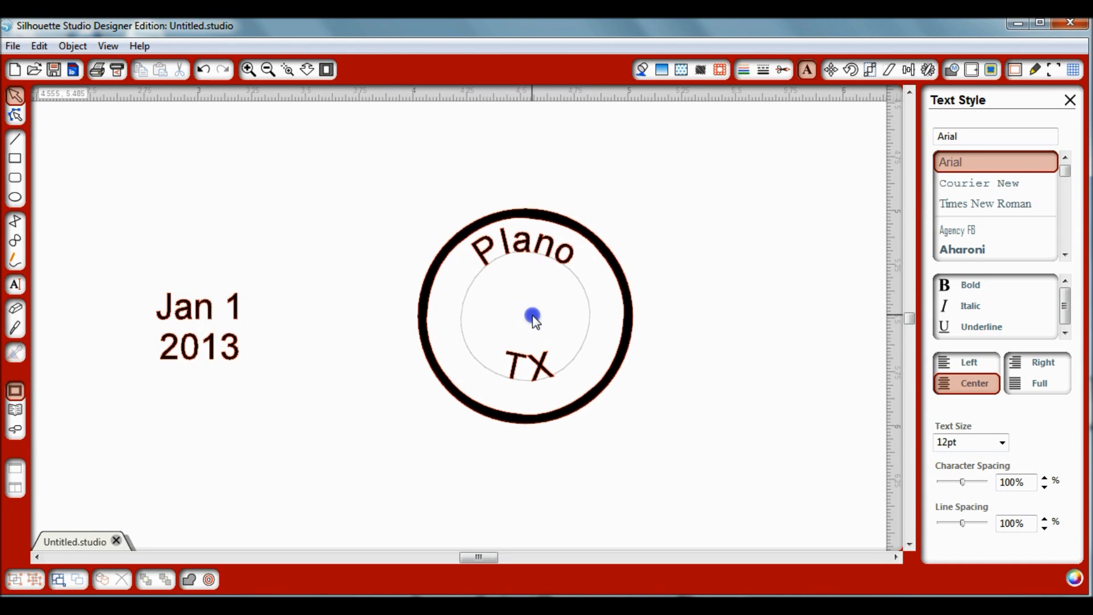
{"action": "left_click", "coordinate": [520, 363]}
{"action": "left_click", "coordinate": [495, 248]}
{"action": "left_click_drag", "start_coordinate": [495, 248], "coordinate": [535, 270]}
{"action": "left_click", "coordinate": [672, 269]}
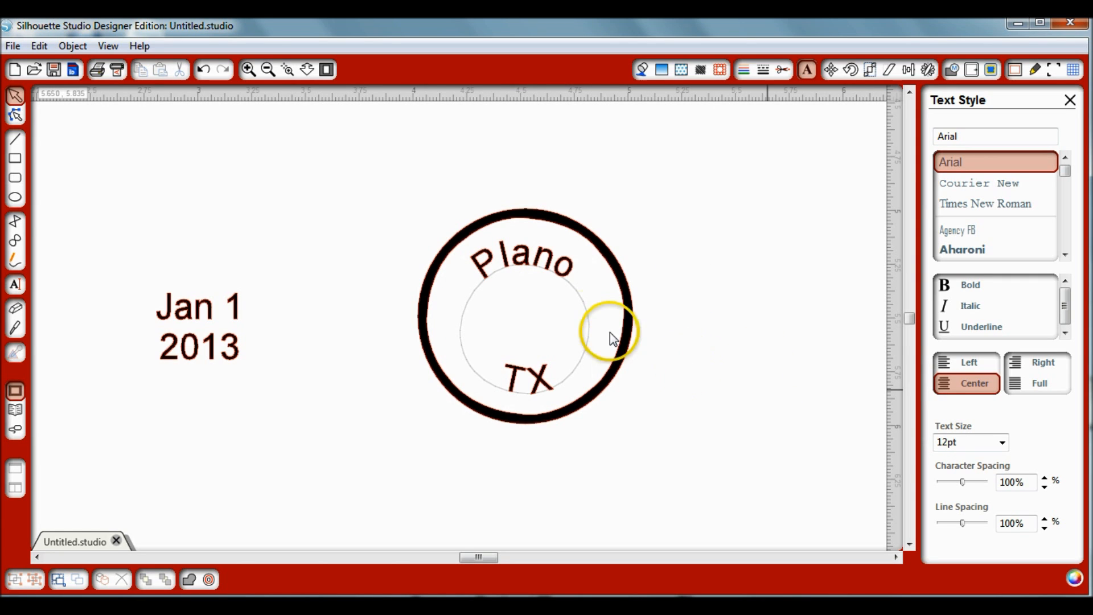
Step: Make the curved "Plano" text a compound path
{"action": "left_click", "coordinate": [549, 251]}
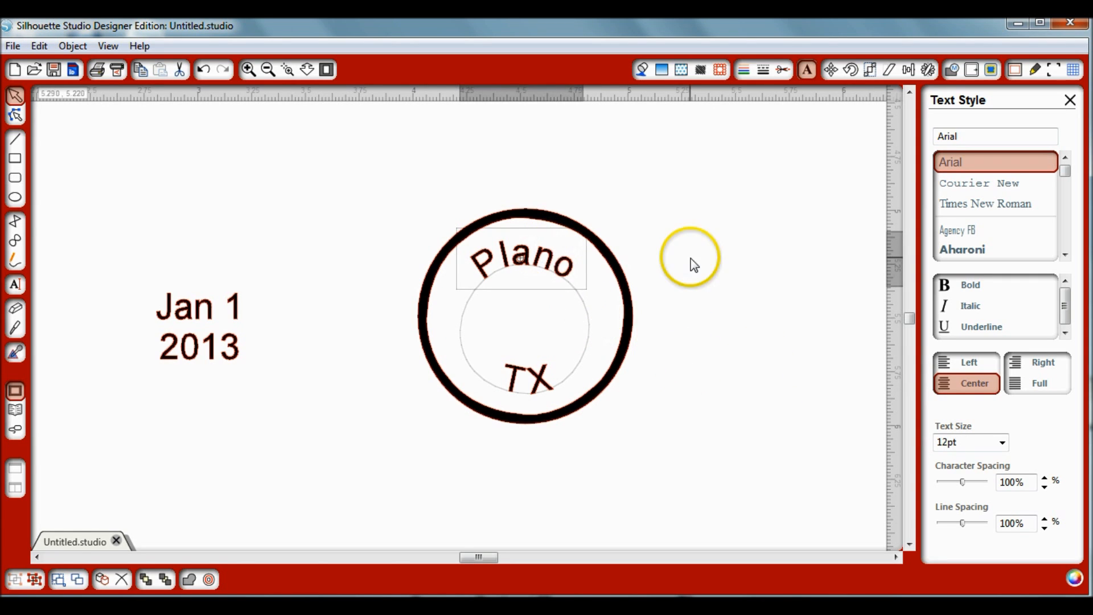
{"action": "left_click", "coordinate": [698, 264]}
{"action": "left_click", "coordinate": [550, 252]}
{"action": "left_click", "coordinate": [778, 223]}
{"action": "left_click", "coordinate": [514, 249]}
{"action": "right_click", "coordinate": [558, 248]}
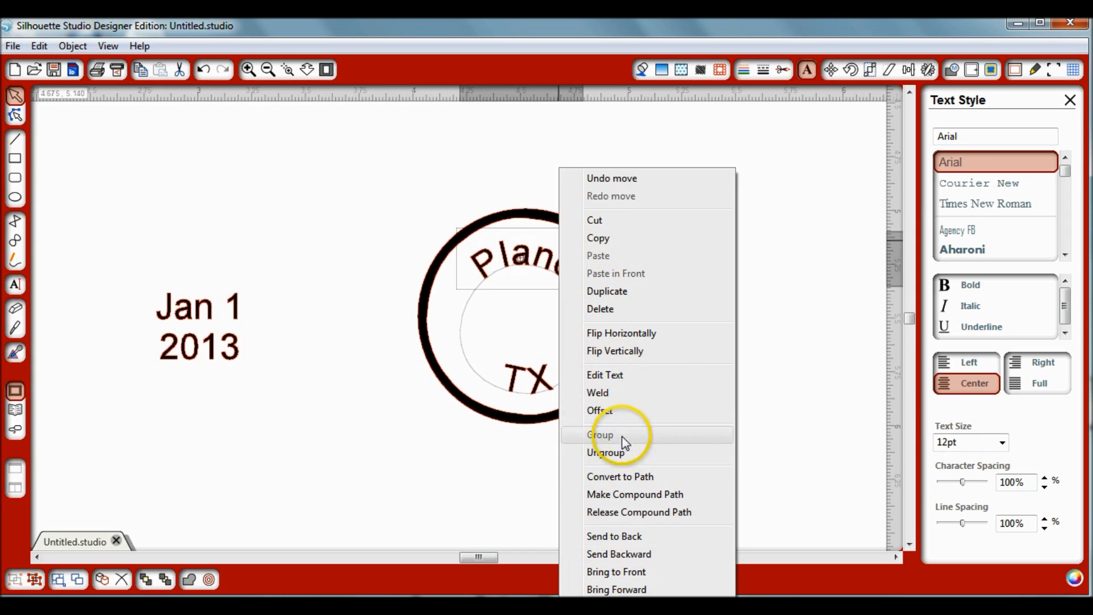
{"action": "left_click", "coordinate": [617, 495]}
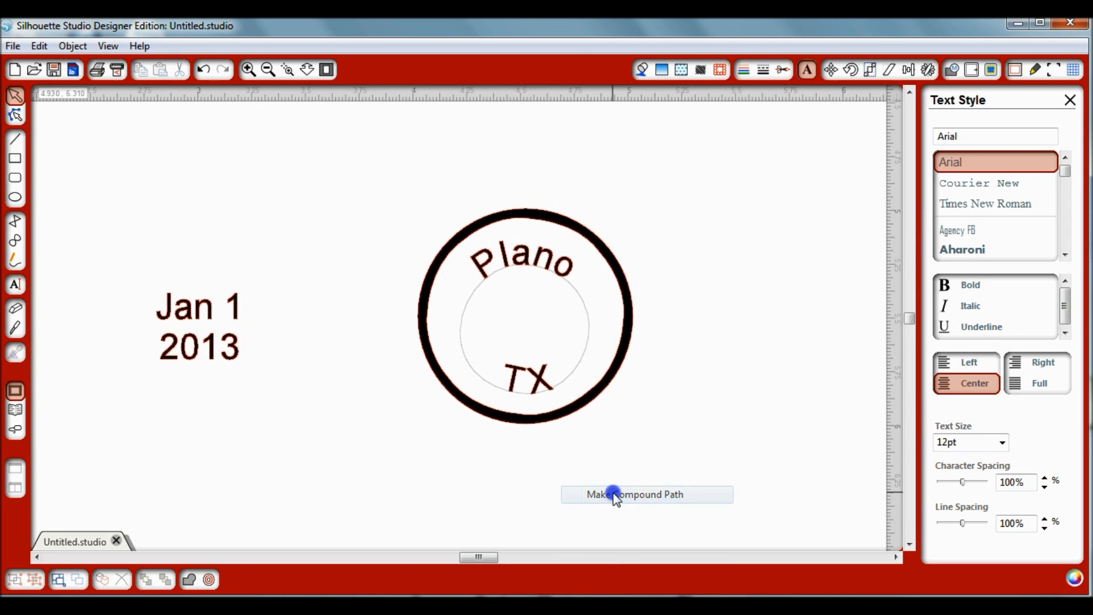
Step: Make the curved "TX" text a compound path
{"action": "left_click", "coordinate": [540, 376]}
{"action": "right_click", "coordinate": [548, 374]}
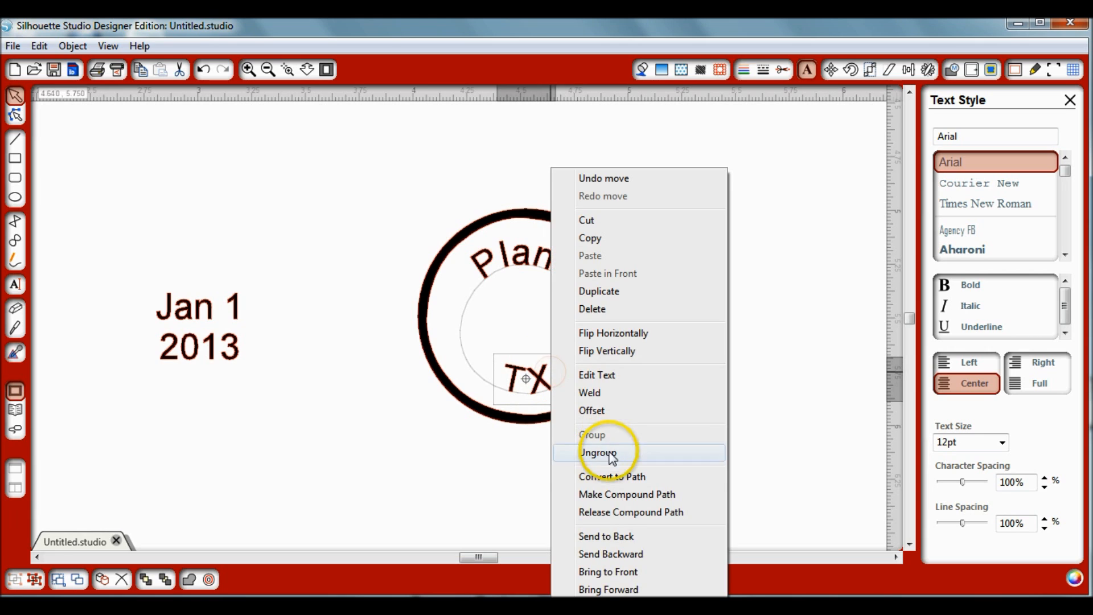
{"action": "left_click", "coordinate": [619, 494]}
Step: Delete the inner guide circle from the stamp
{"action": "left_click", "coordinate": [587, 317]}
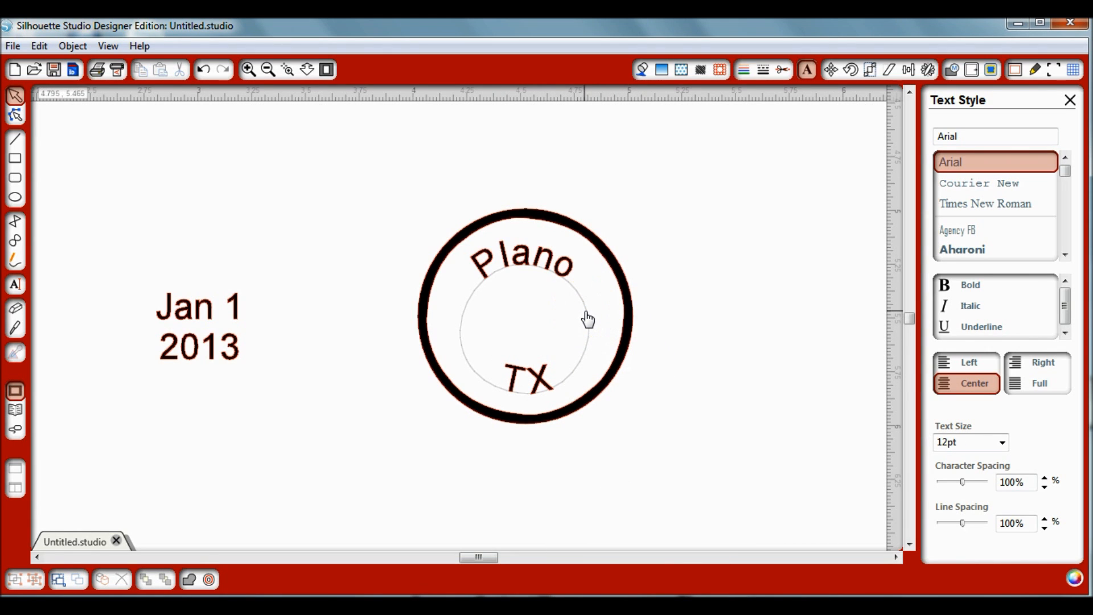
{"action": "left_click", "coordinate": [586, 313]}
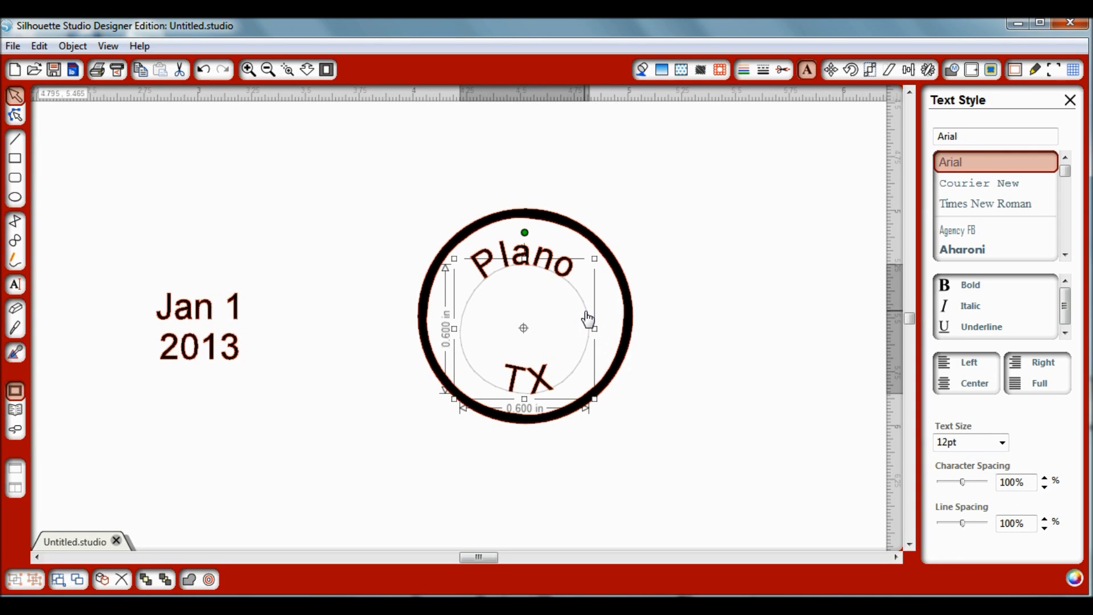
{"action": "key", "text": "Delete"}
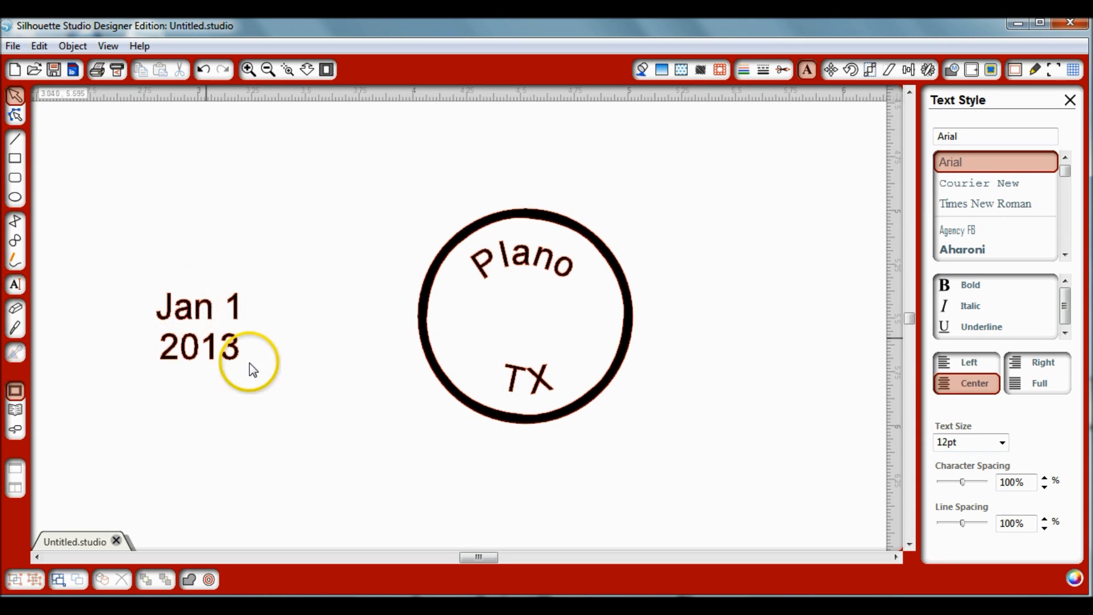
Step: Move the "Jan 1 2013" date back into the ring, centered between "Plano" and "TX"
{"action": "double_click", "coordinate": [204, 337]}
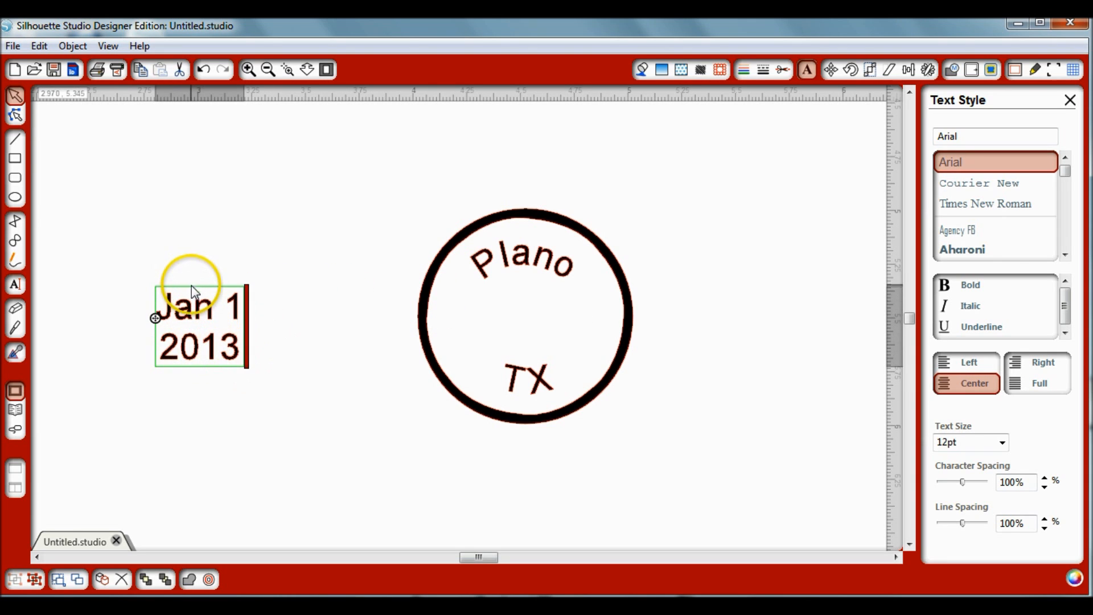
{"action": "key", "text": "Escape"}
{"action": "left_click_drag", "start_coordinate": [204, 303], "coordinate": [533, 302]}
{"action": "left_click", "coordinate": [710, 355]}
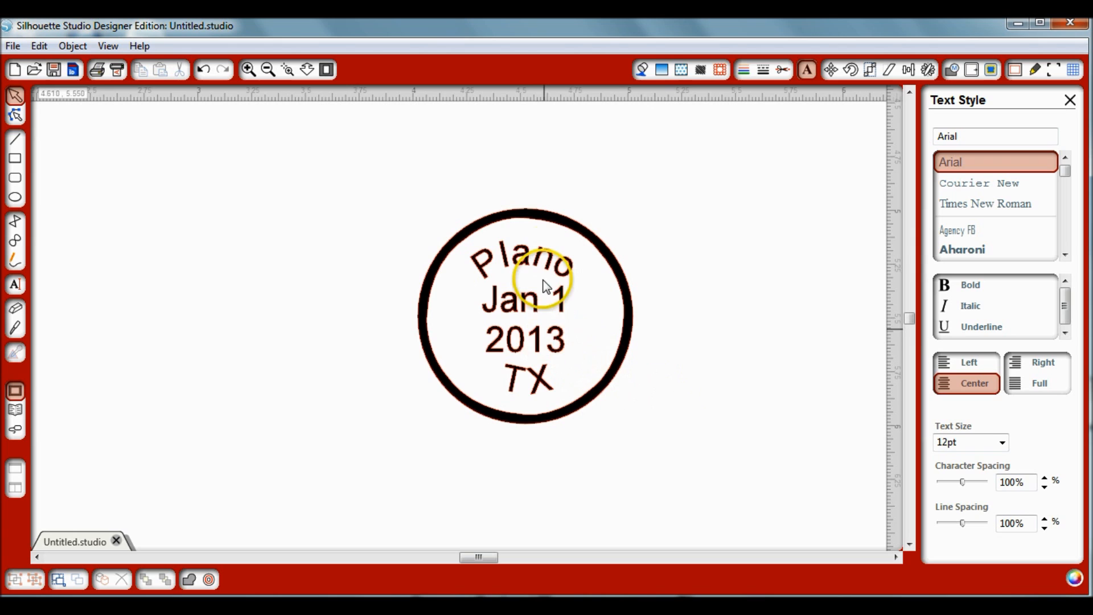
Step: Reduce the whole "Jan 1 2013" date text to 10pt
{"action": "double_click", "coordinate": [538, 347]}
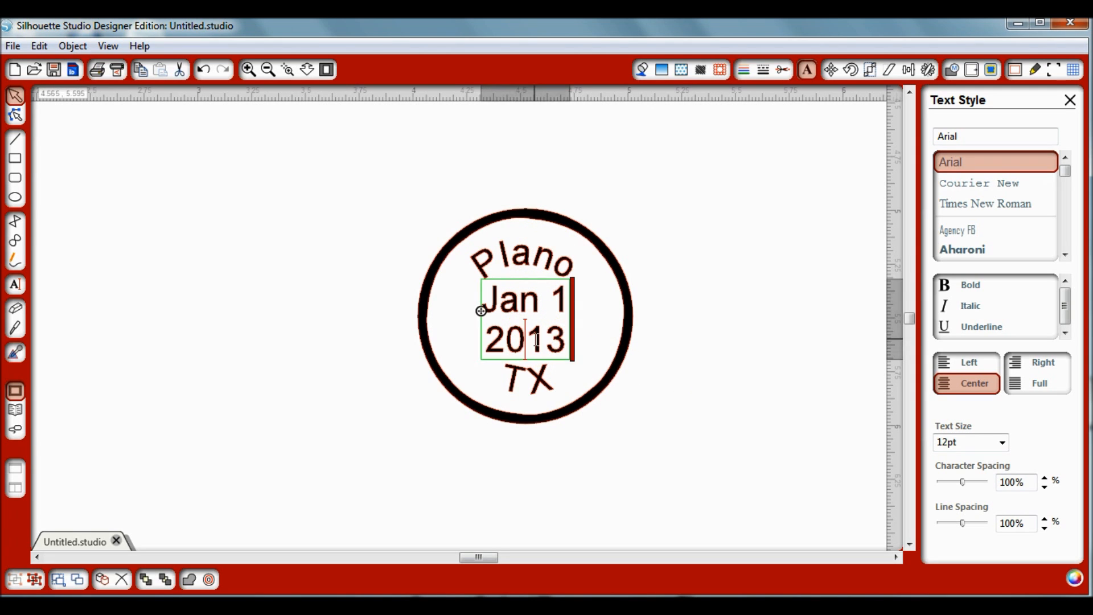
{"action": "key", "text": "Left"}
{"action": "key", "text": "Left"}
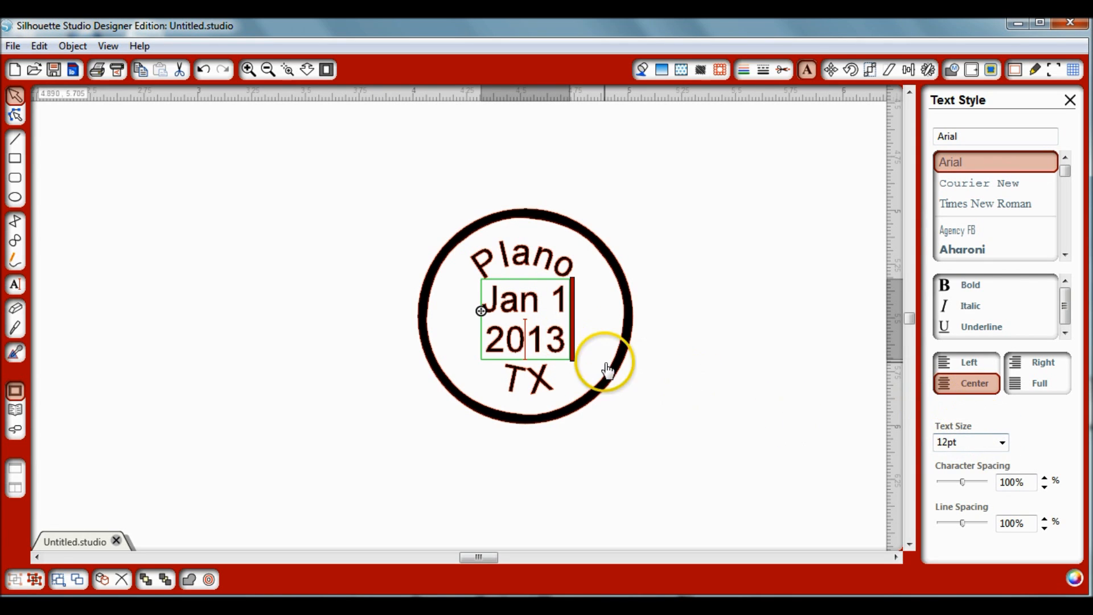
{"action": "left_click_drag", "start_coordinate": [566, 338], "coordinate": [483, 303]}
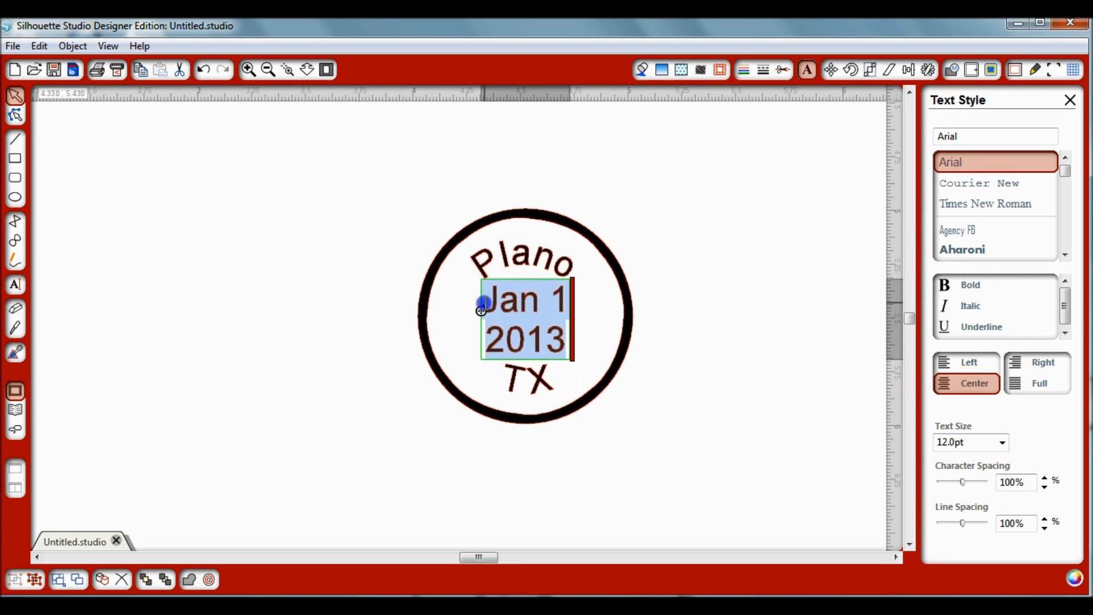
{"action": "left_click", "coordinate": [1002, 444]}
{"action": "left_click", "coordinate": [948, 469]}
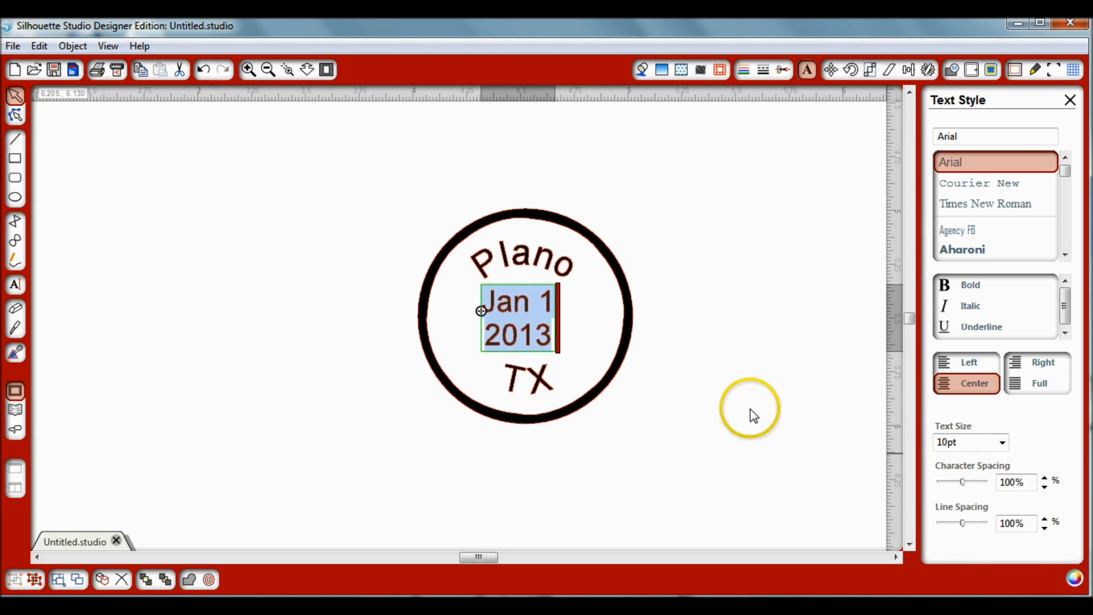
Step: Nudge the resized date so it sits centered between "Plano" and "TX" in the ring
{"action": "left_click", "coordinate": [690, 371]}
{"action": "left_click_drag", "start_coordinate": [535, 336], "coordinate": [533, 333]}
{"action": "left_click", "coordinate": [780, 370]}
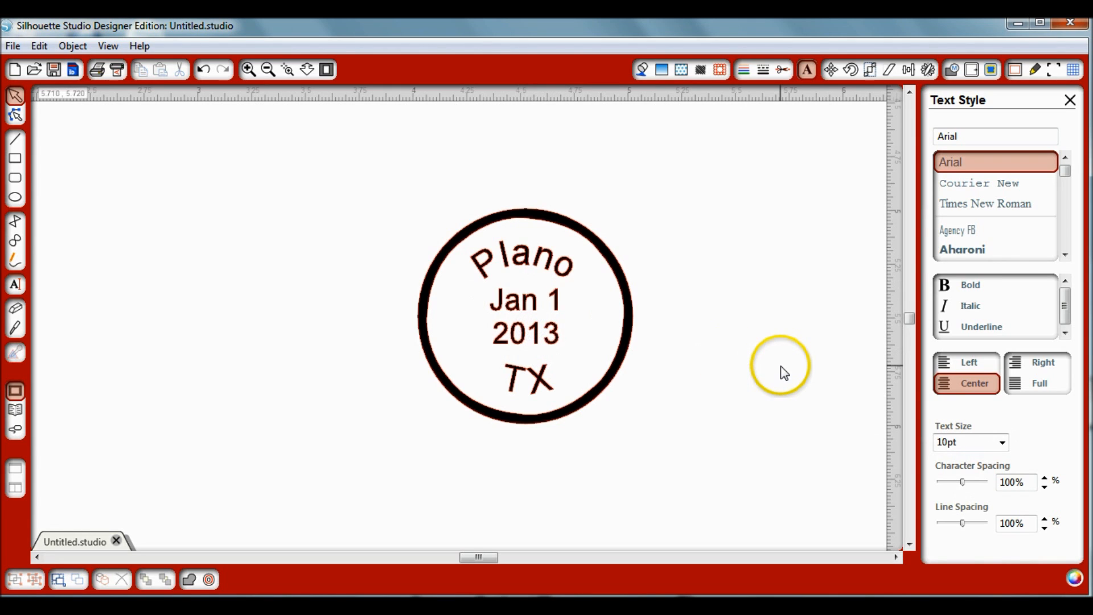
{"action": "double_click", "coordinate": [524, 336]}
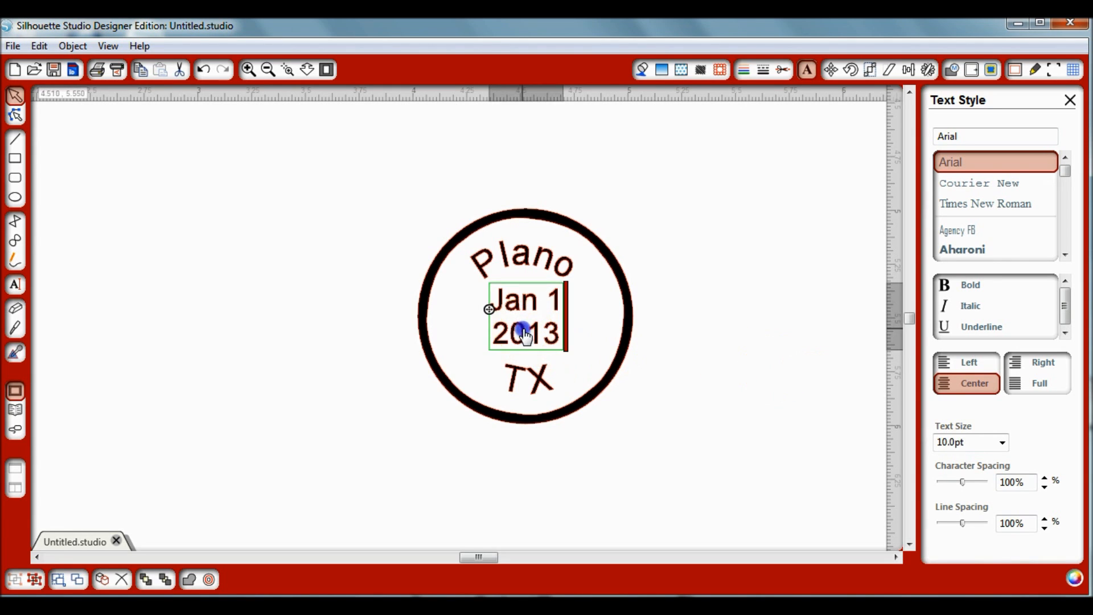
{"action": "left_click", "coordinate": [750, 324]}
{"action": "double_click", "coordinate": [536, 332]}
{"action": "left_click", "coordinate": [710, 320]}
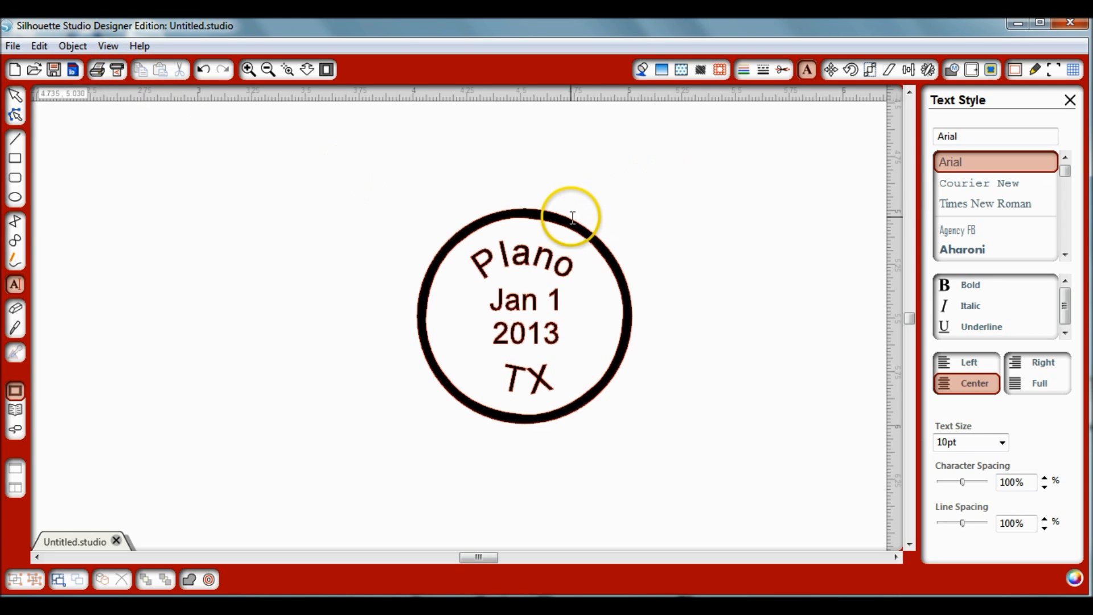
Step: Trace the outer edge of the whole stamp using a trace area about 1.85 by 1.33 in, and check the resulting cut lines
{"action": "left_click", "coordinate": [783, 70]}
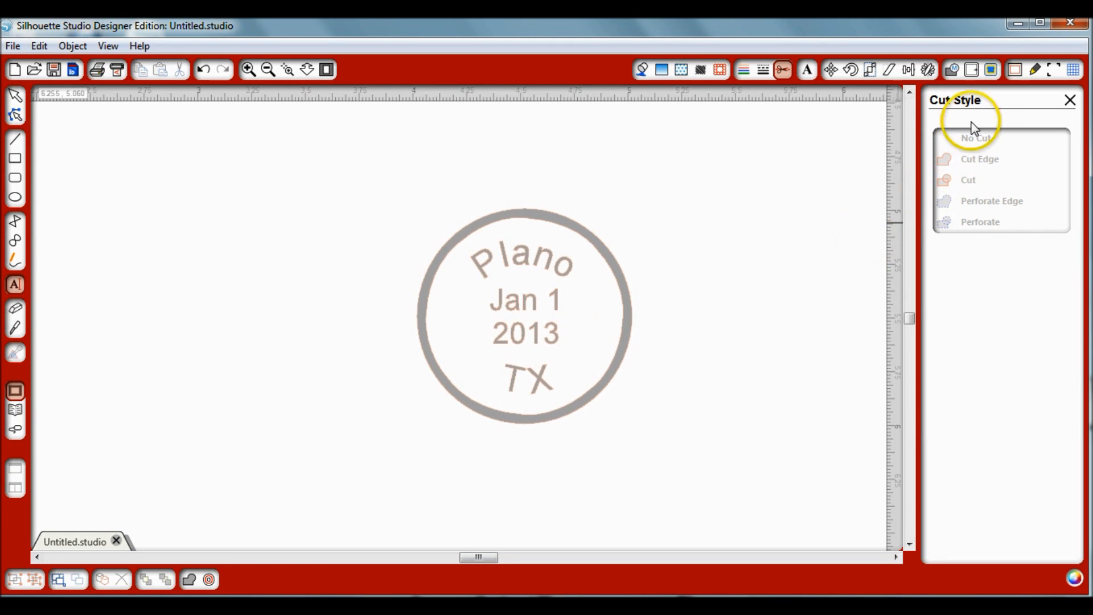
{"action": "left_click", "coordinate": [990, 70]}
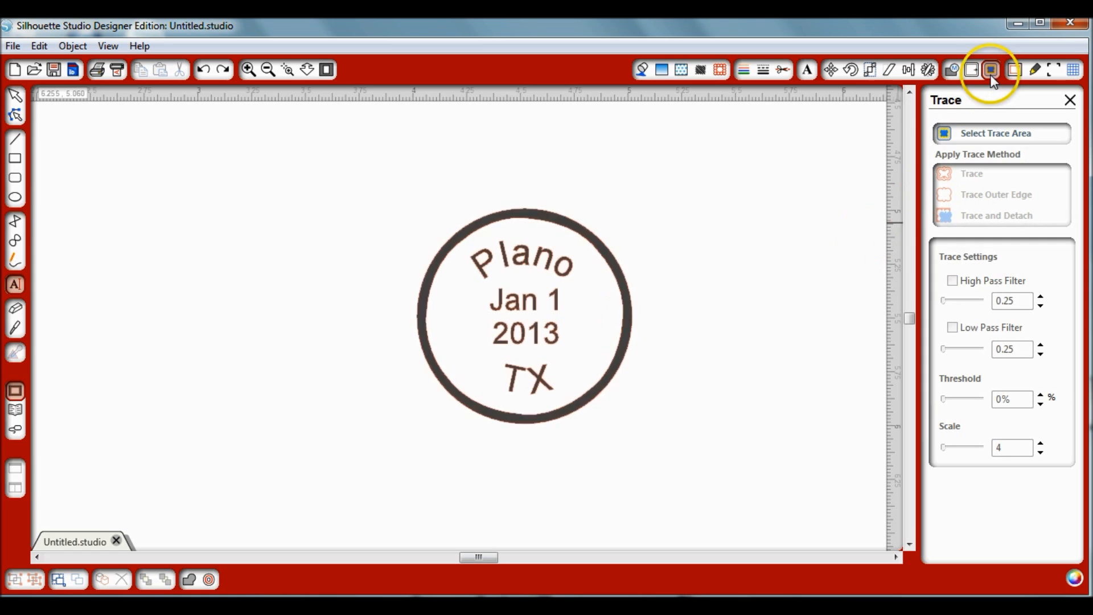
{"action": "left_click", "coordinate": [977, 134]}
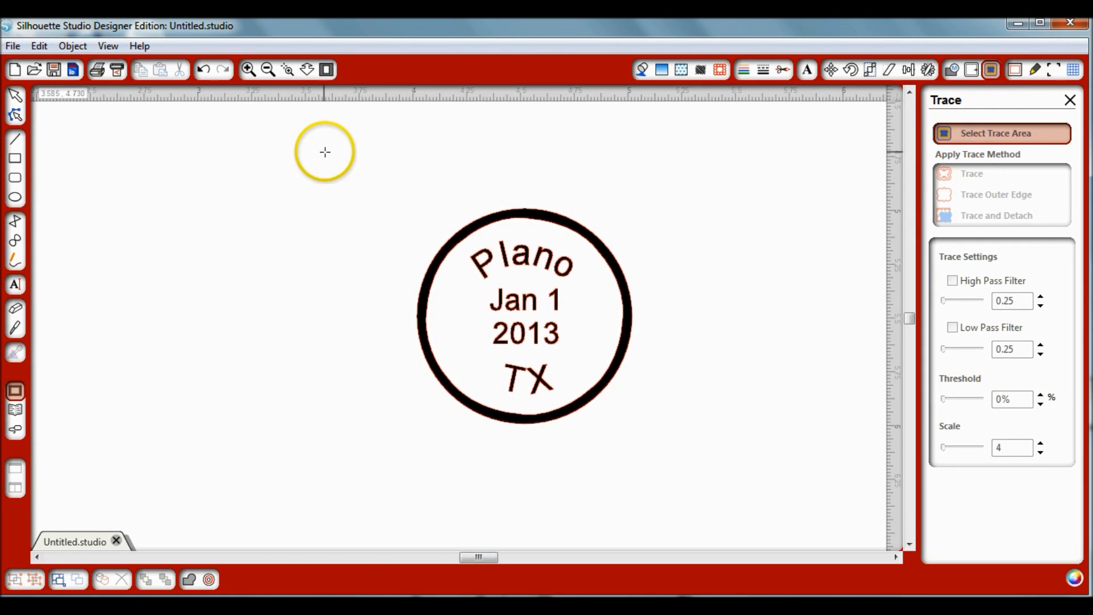
{"action": "mouse_move", "coordinate": [322, 167]}
{"action": "left_mouse_down"}
{"action": "mouse_move", "coordinate": [512, 253]}
{"action": "mouse_move", "coordinate": [723, 462]}
{"action": "left_mouse_up"}
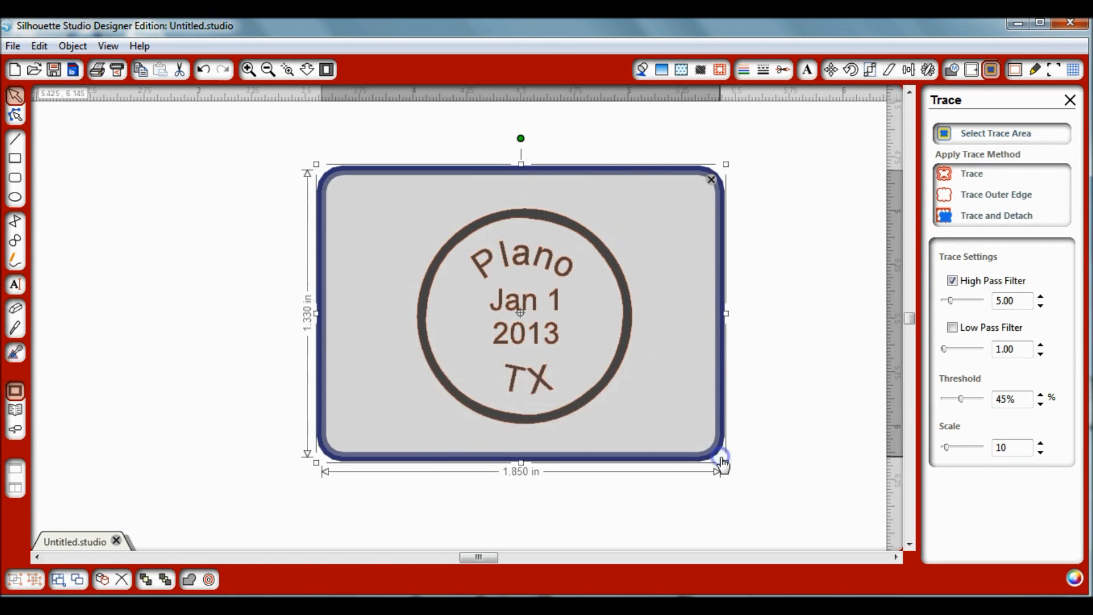
{"action": "left_click", "coordinate": [989, 199]}
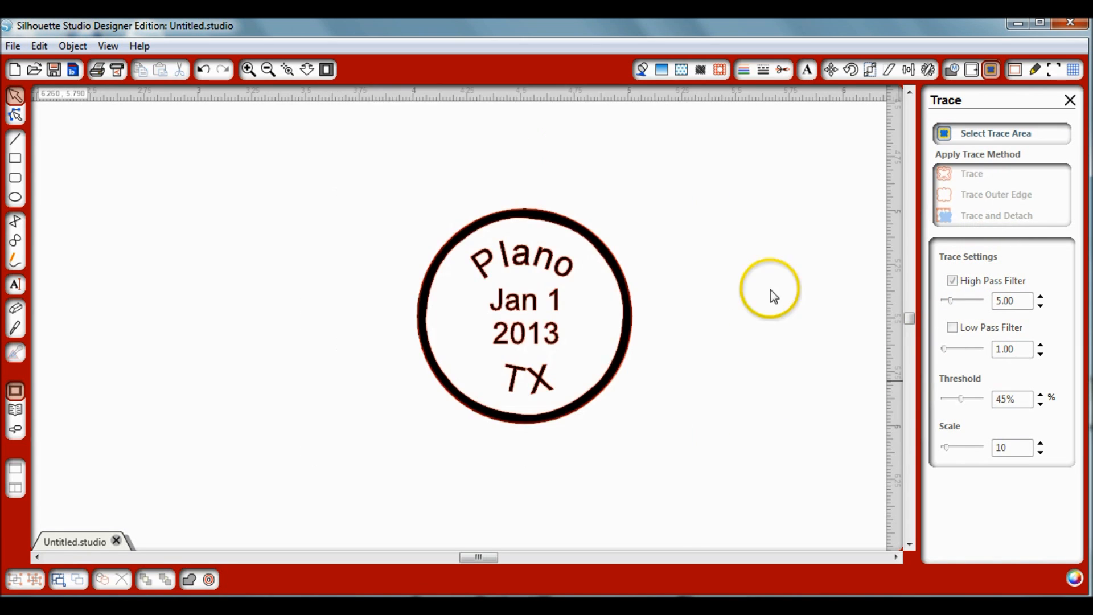
{"action": "left_click", "coordinate": [788, 70]}
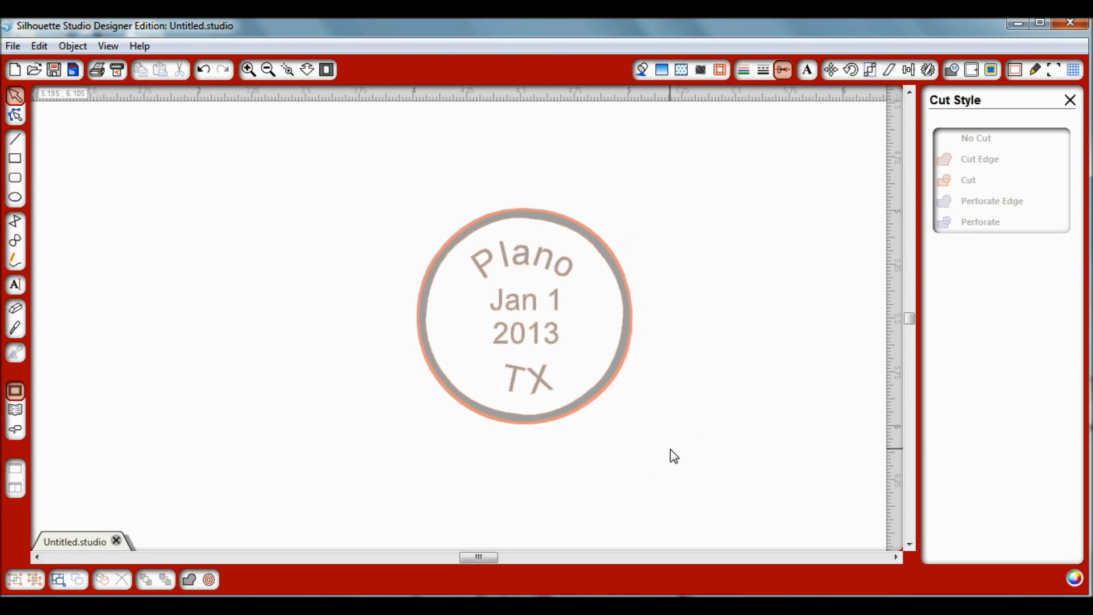
{"action": "left_click", "coordinate": [709, 430]}
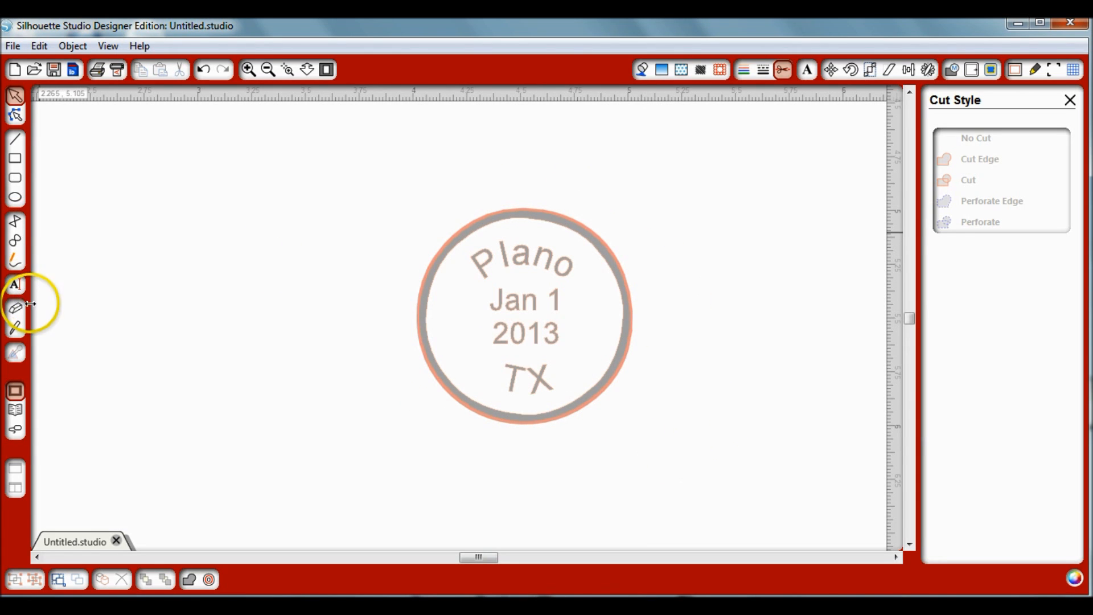
Step: Activate the Text tool
{"action": "left_click", "coordinate": [15, 284]}
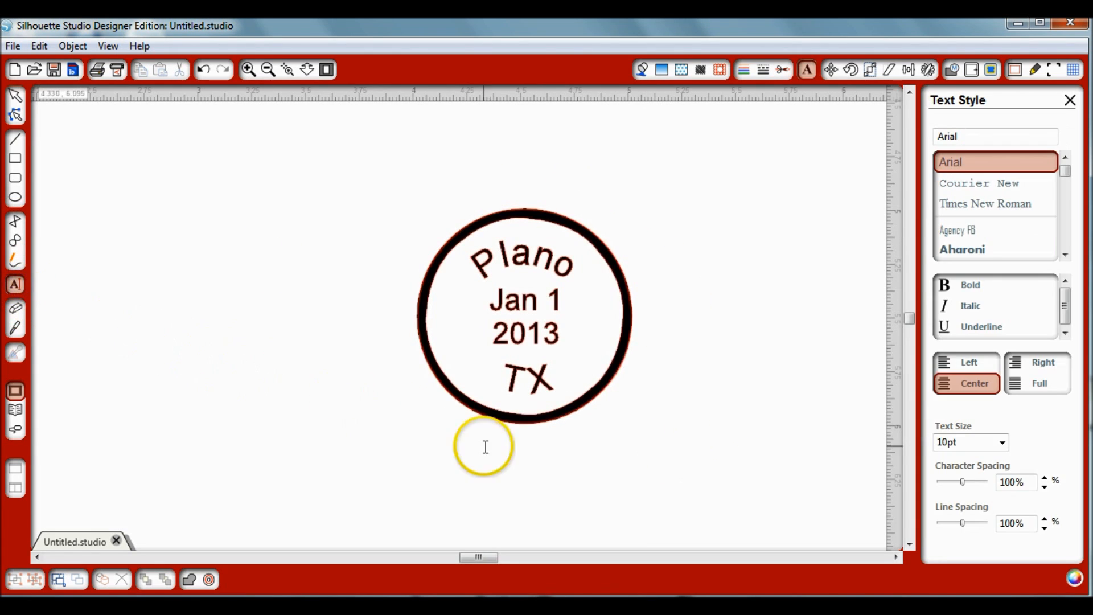